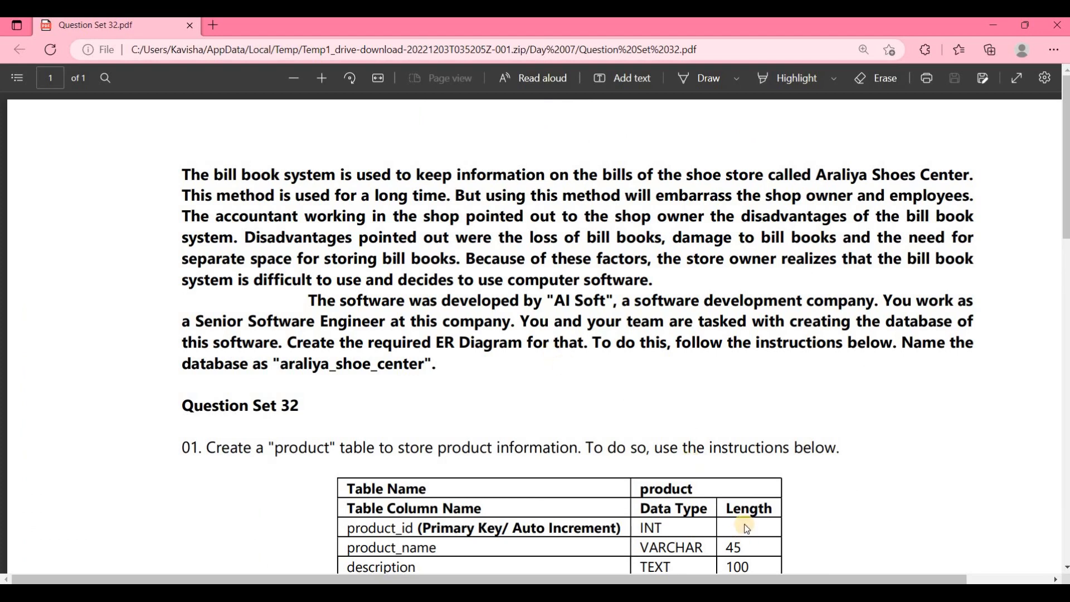
- Review the Question Set 32 PDF's scenario and its table instructions for the araliya_shoe_center database
scroll(745, 521, "down", 5)
scroll(746, 528, "up", 3)
scroll(746, 528, "up", 2)
scroll(507, 383, "down", 1)
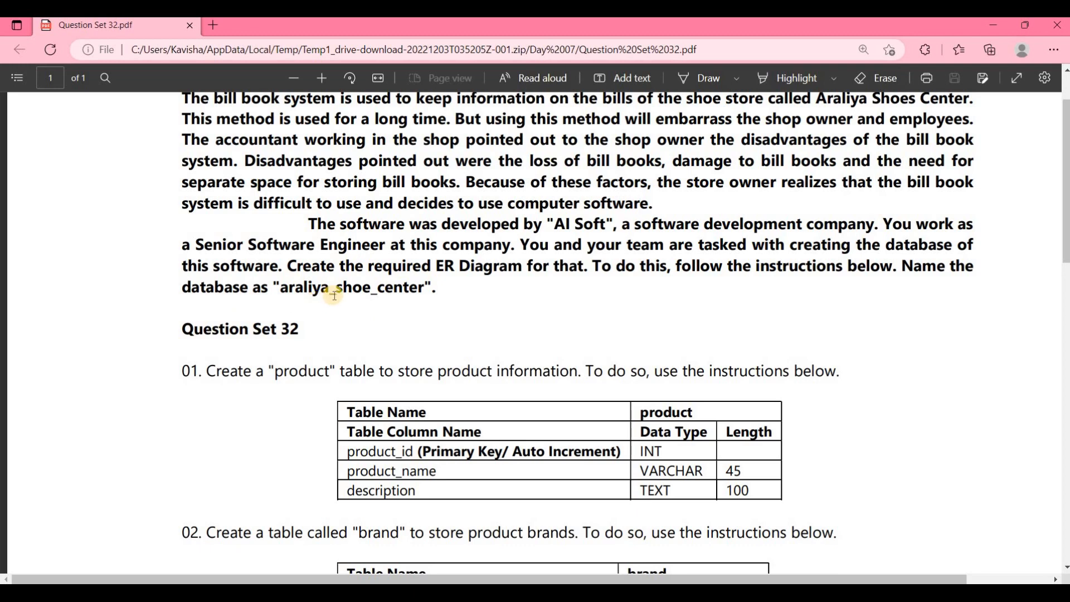
scroll(309, 289, "down", 3)
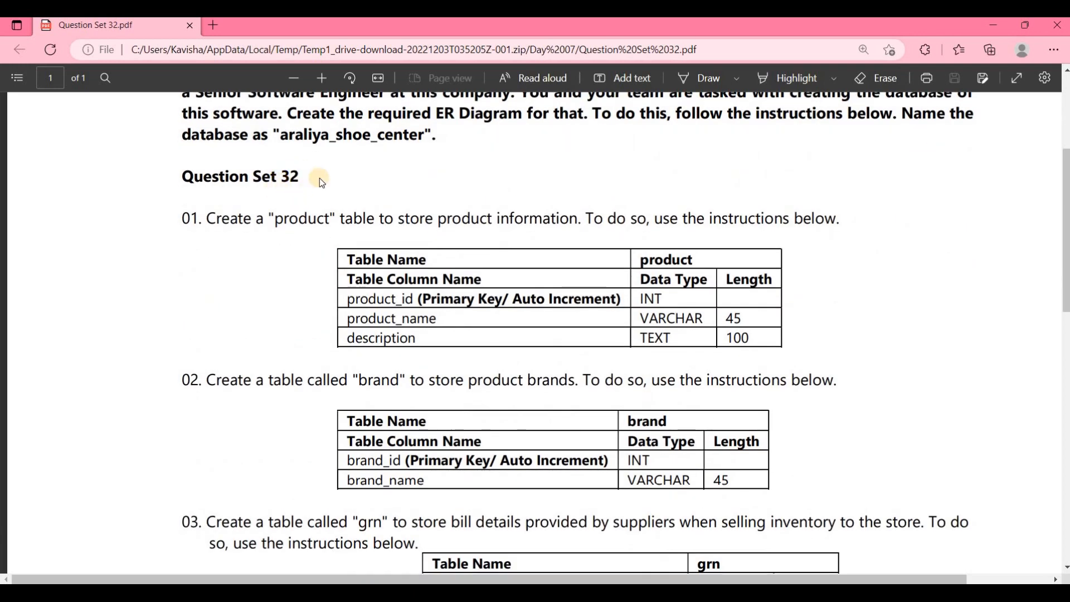
scroll(297, 185, "down", 1)
scroll(351, 357, "down", 8)
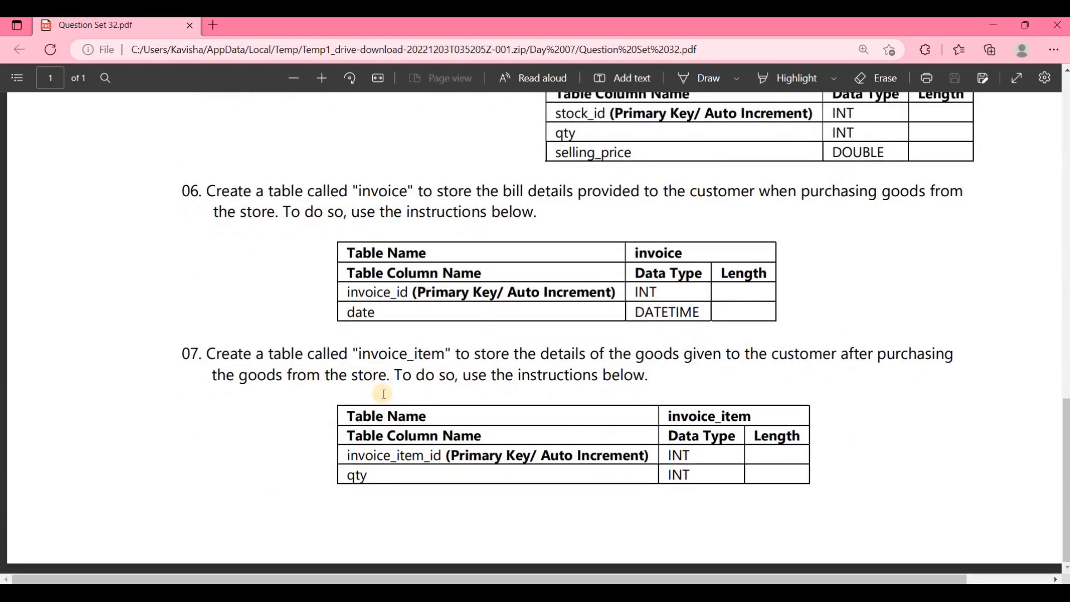
scroll(384, 394, "up", 9)
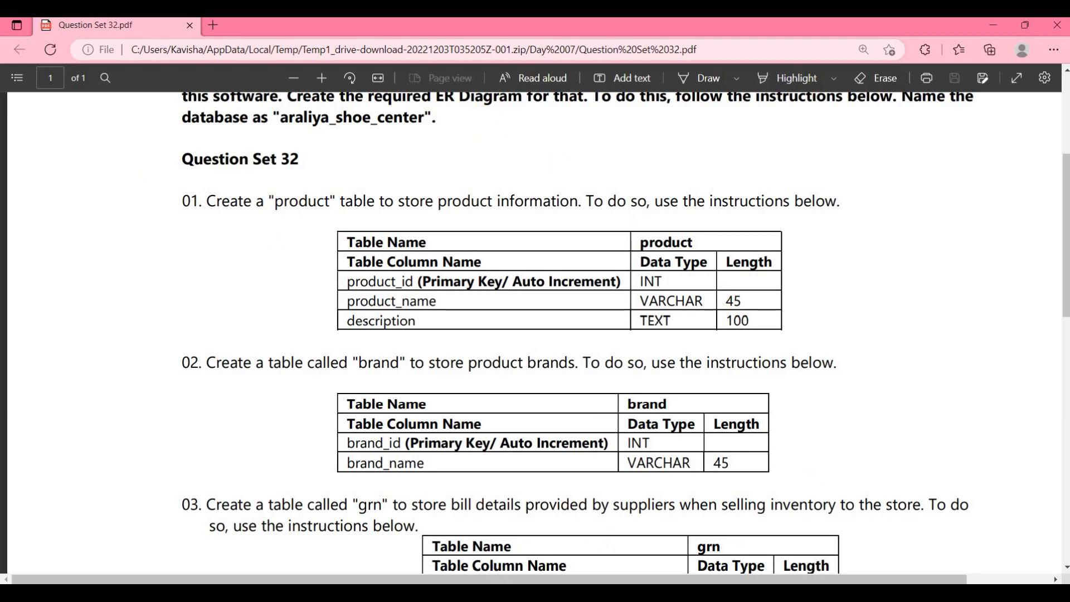
- Switch to MySQL Workbench and place a new table named product in the empty diagram area outside the user layer
key("alt+Tab")
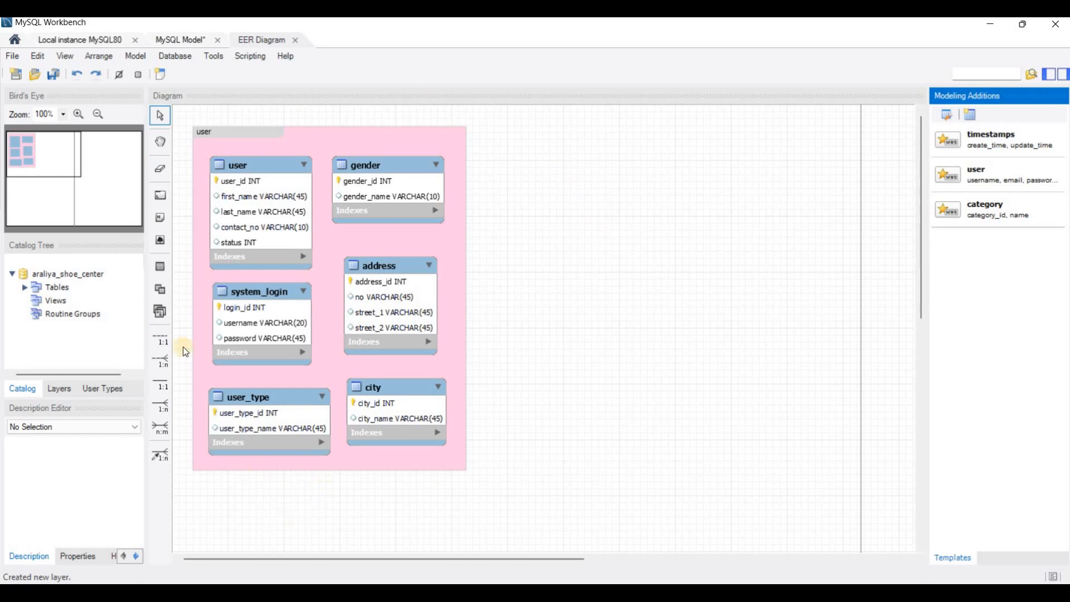
left_click(161, 268)
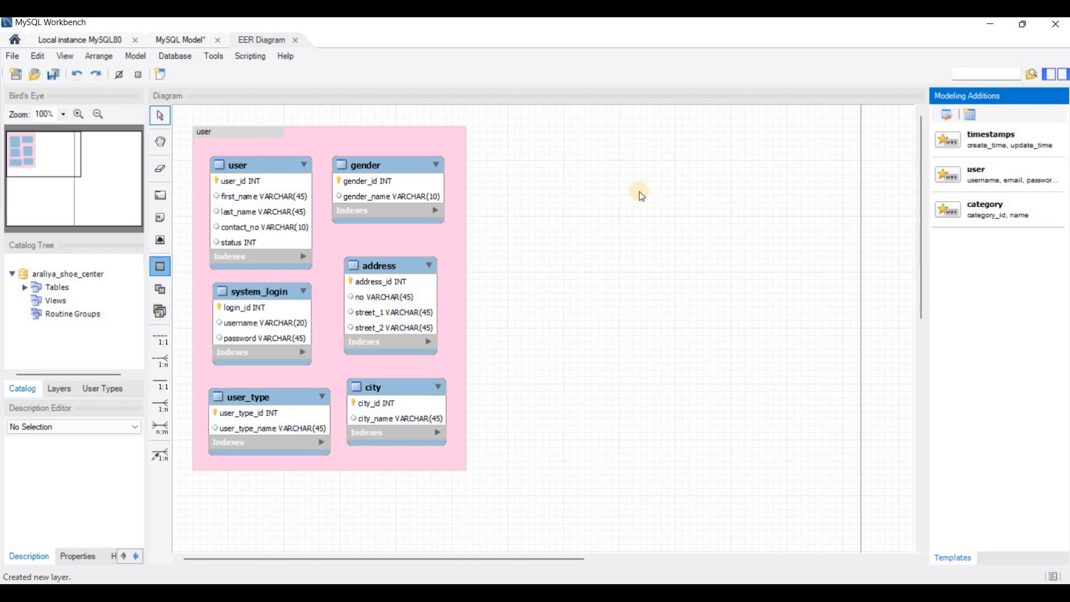
left_click(607, 151)
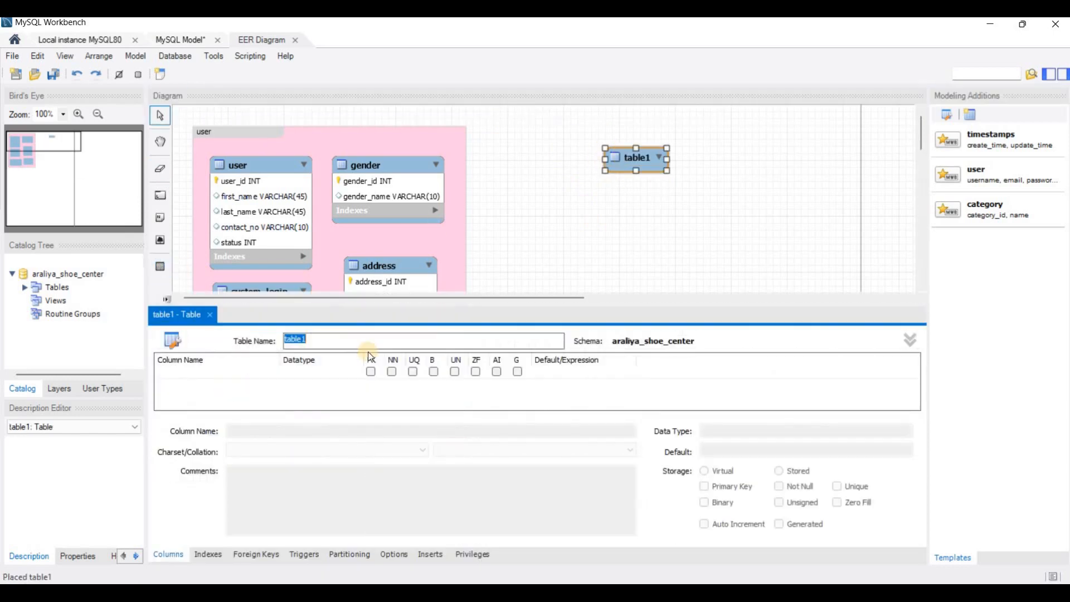
type("product")
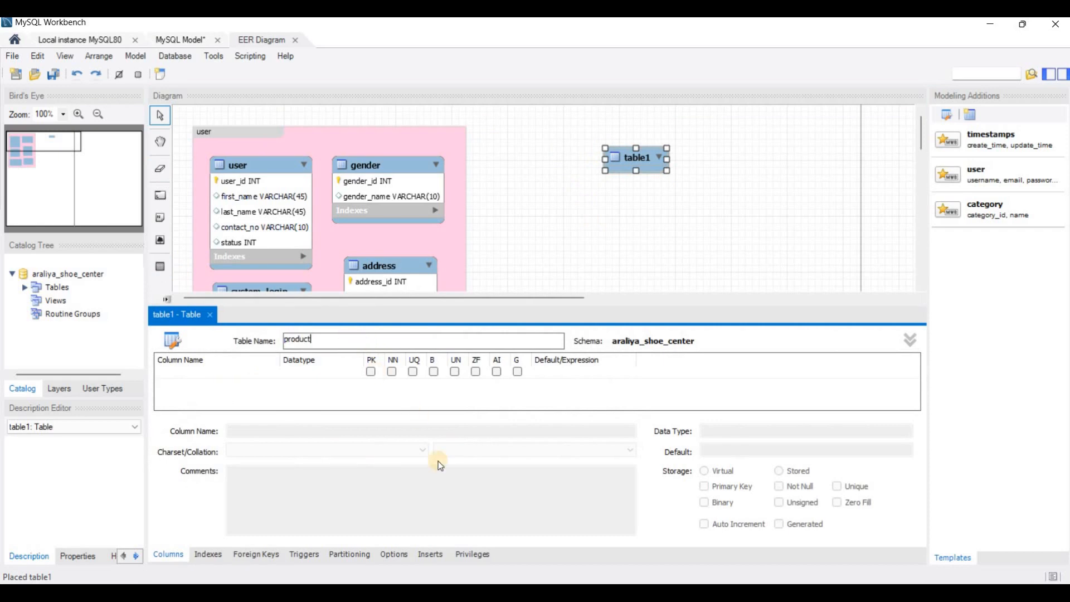
- Check the product specification in the PDF and add a product_id INT column as an auto-increment primary key in the product table
left_click(436, 593)
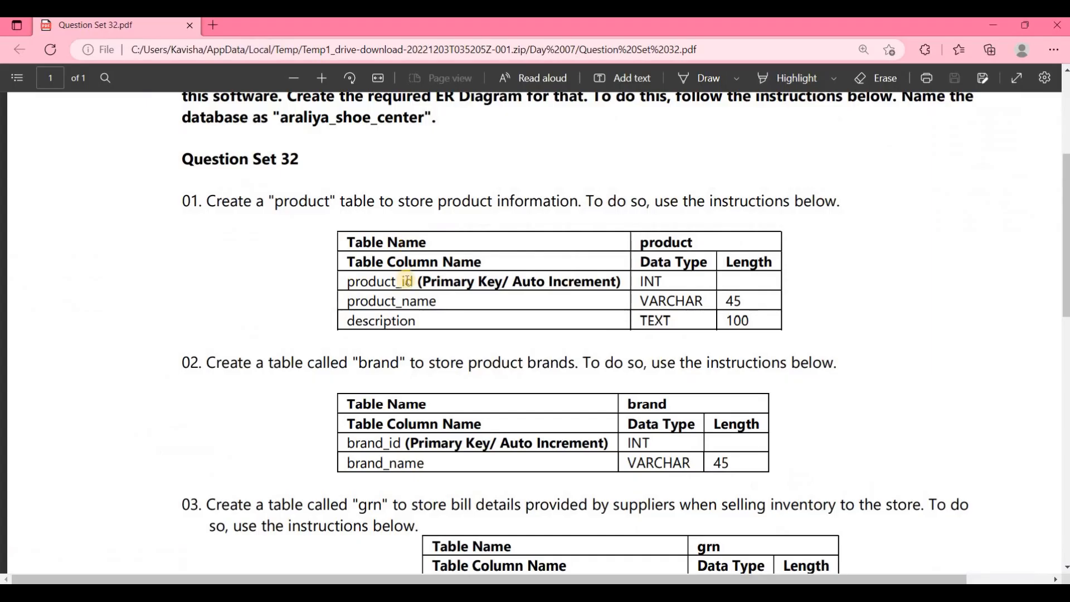
scroll(353, 219, "down", 1)
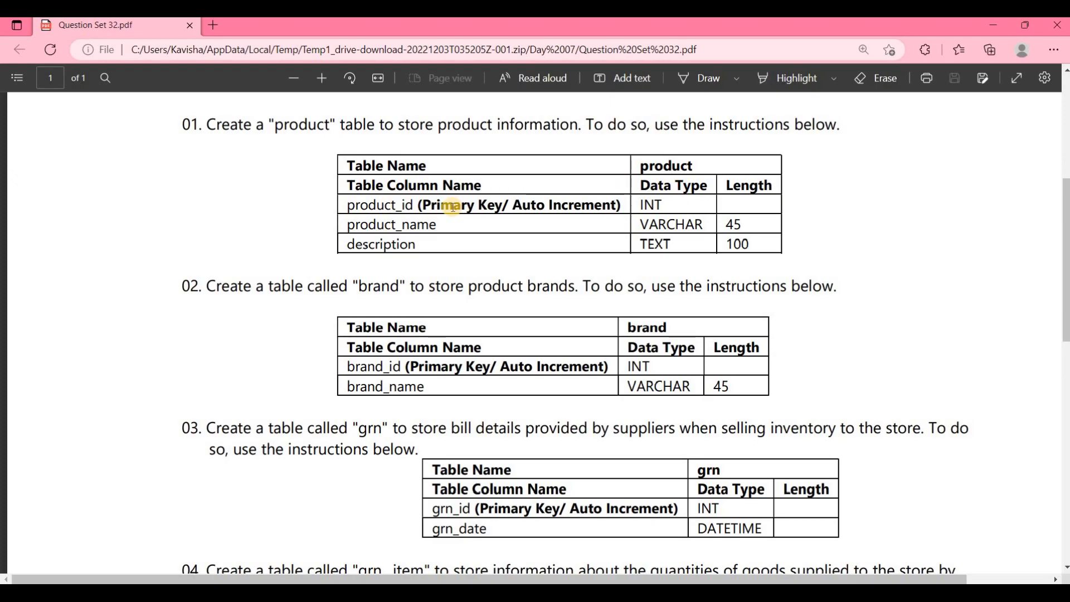
key("alt+Tab")
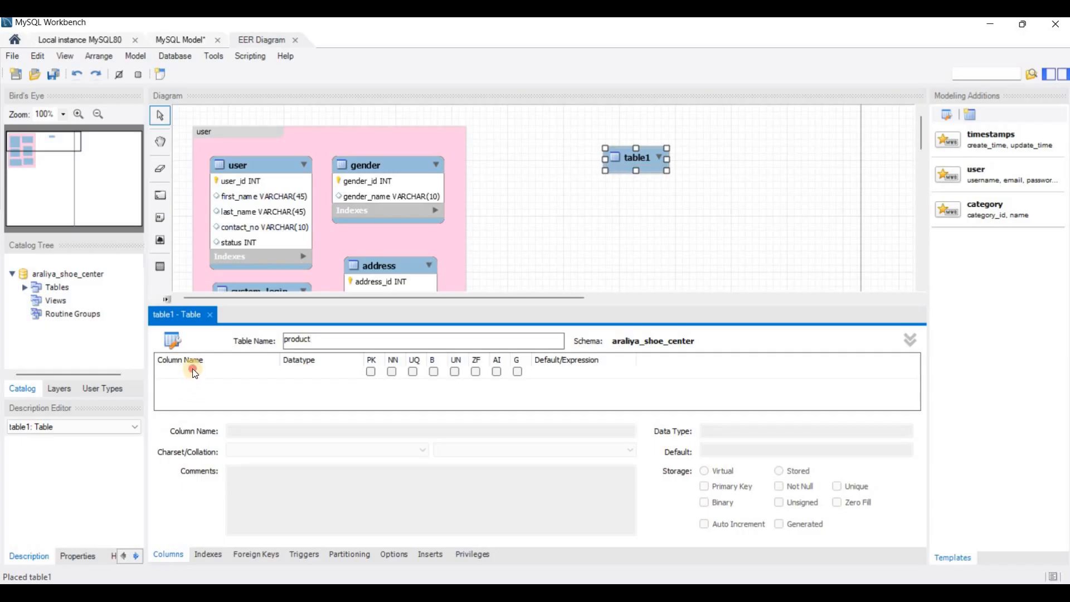
double_click(193, 371)
type("product_id")
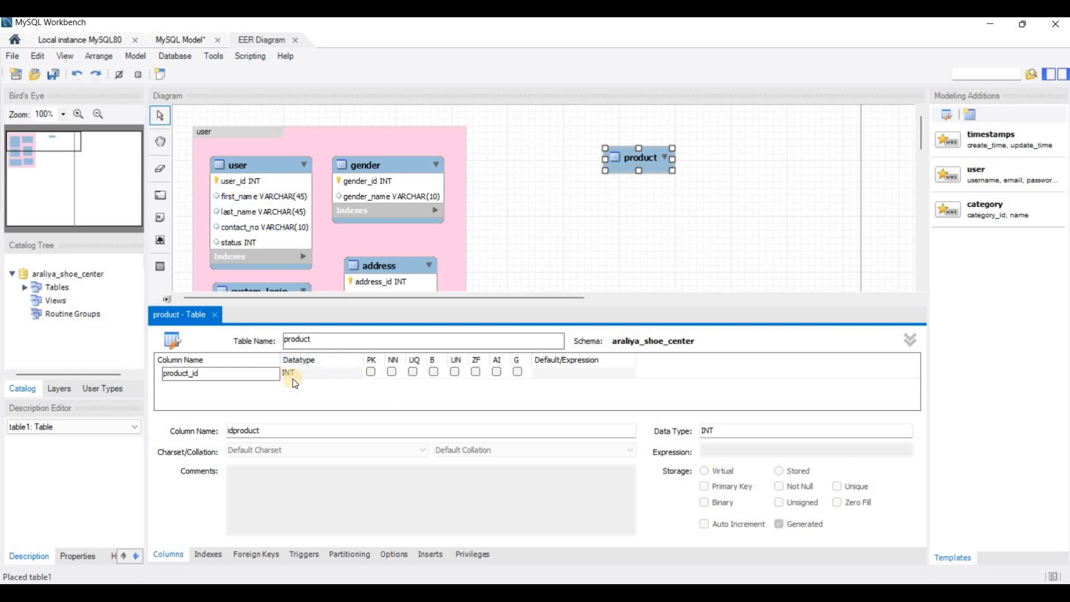
left_click(372, 373)
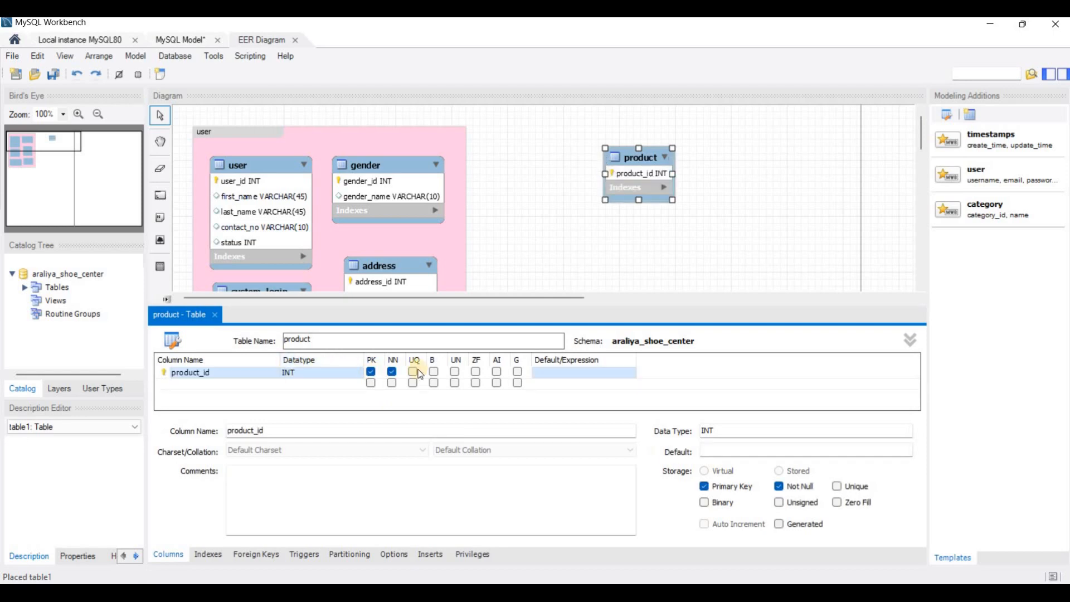
left_click(496, 372)
- Complete the product table with product_name VARCHAR(45) and description TEXT(100) per the PDF, and move it slightly up and left in the diagram
key("alt+Tab")
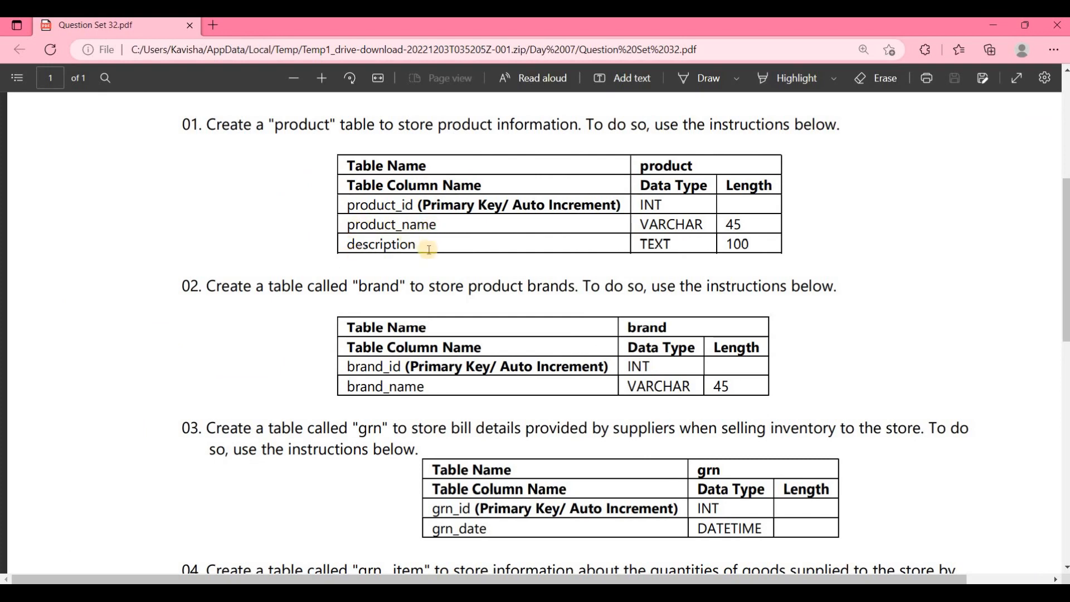
key("alt+Tab")
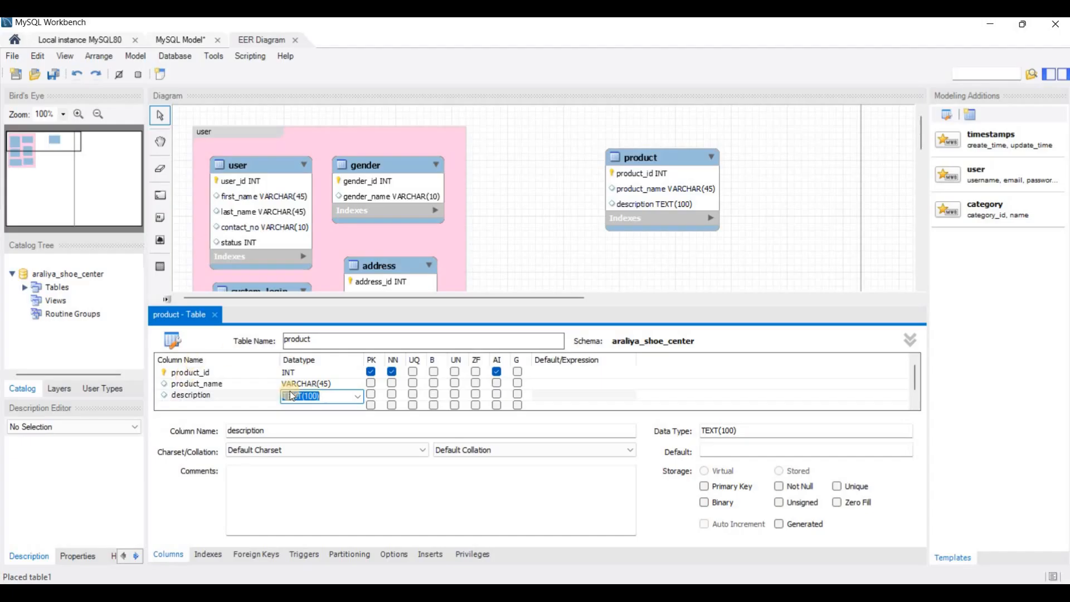
left_click(214, 316)
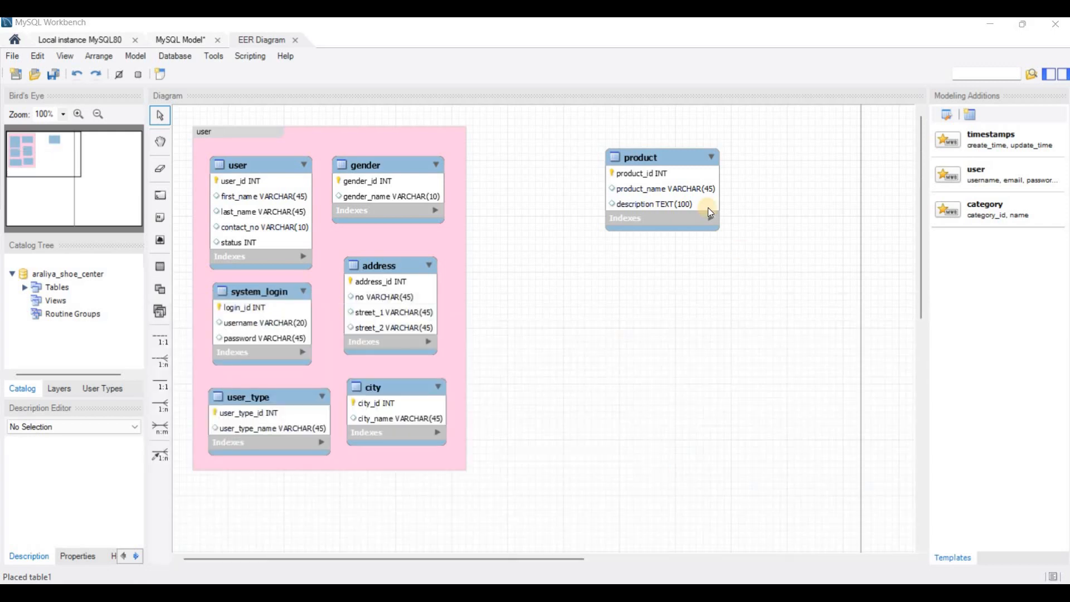
left_click_drag(680, 154, 648, 139)
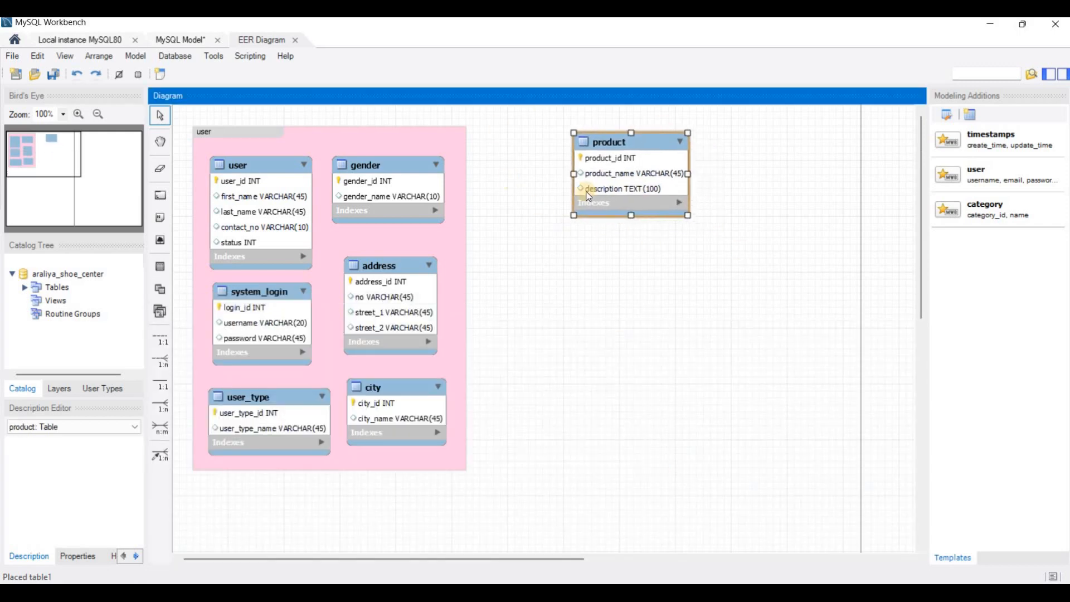
left_click(745, 162)
- Read the brand table instructions in the PDF and place a new table named brand to the right of product in the MySQL Workbench diagram
key("alt+Tab")
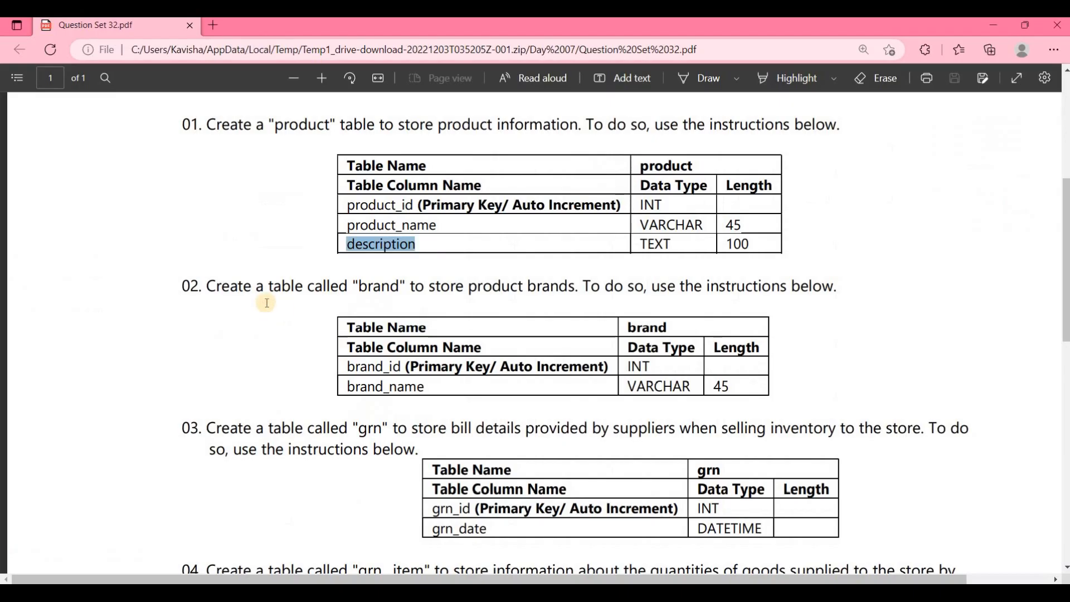
left_click(146, 306)
scroll(285, 218, "down", 2)
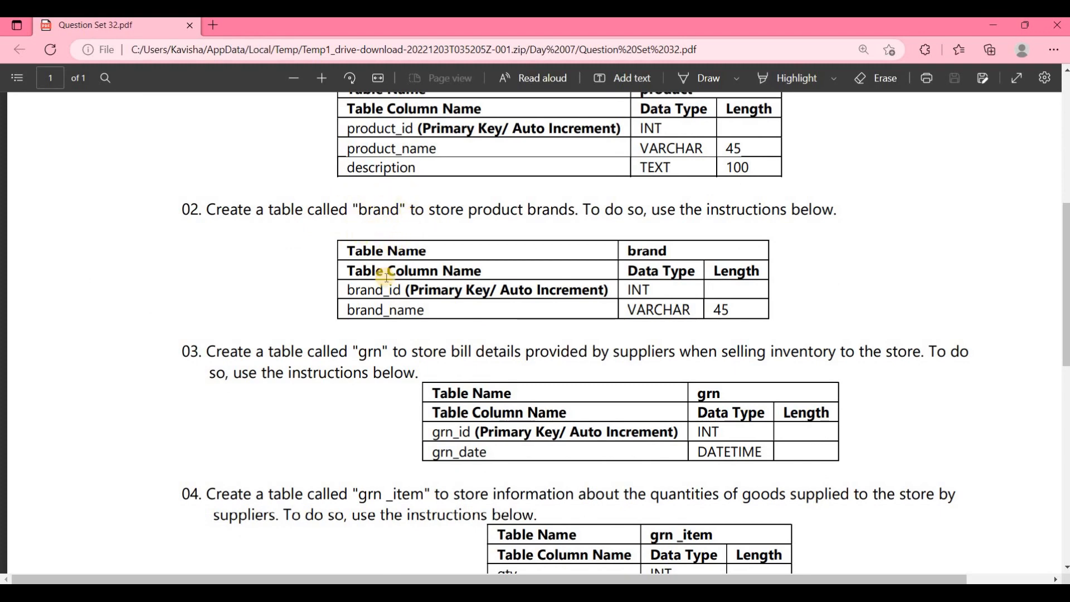
scroll(371, 175, "down", 3)
scroll(435, 207, "up", 1)
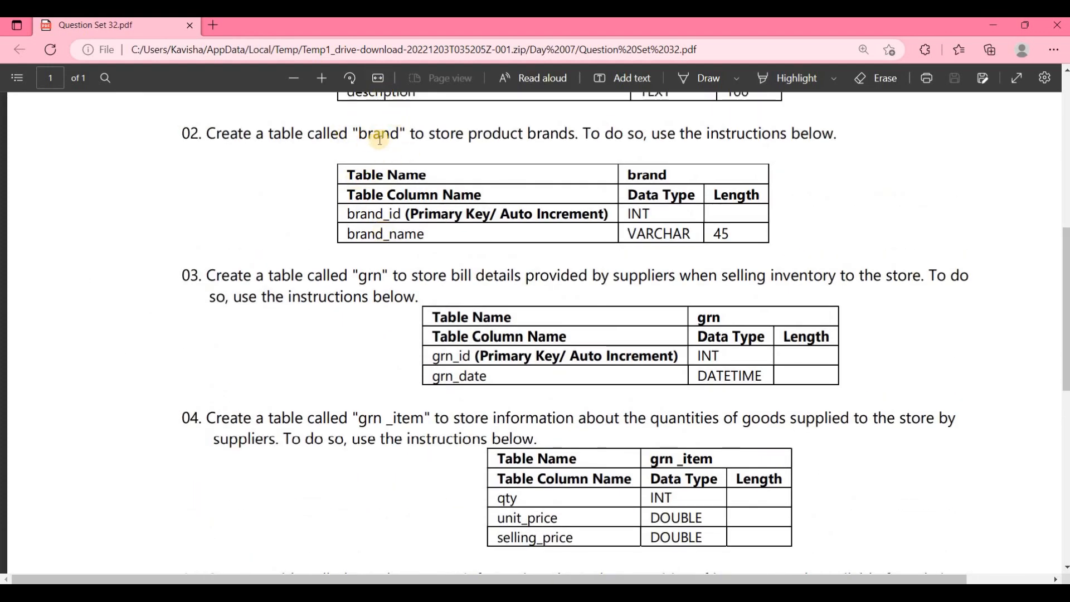
key("alt+Tab")
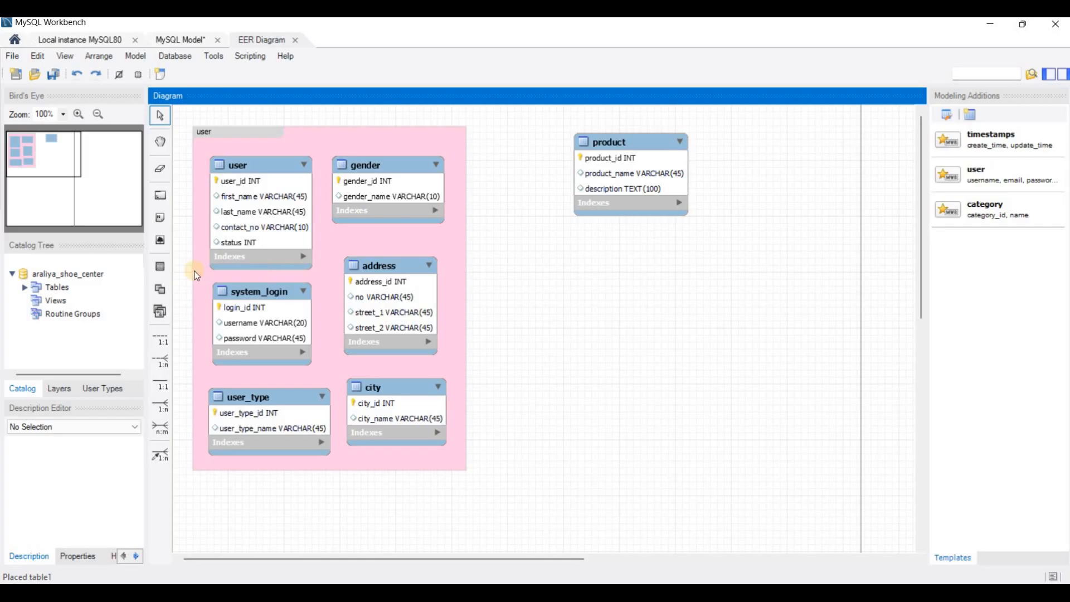
left_click(157, 271)
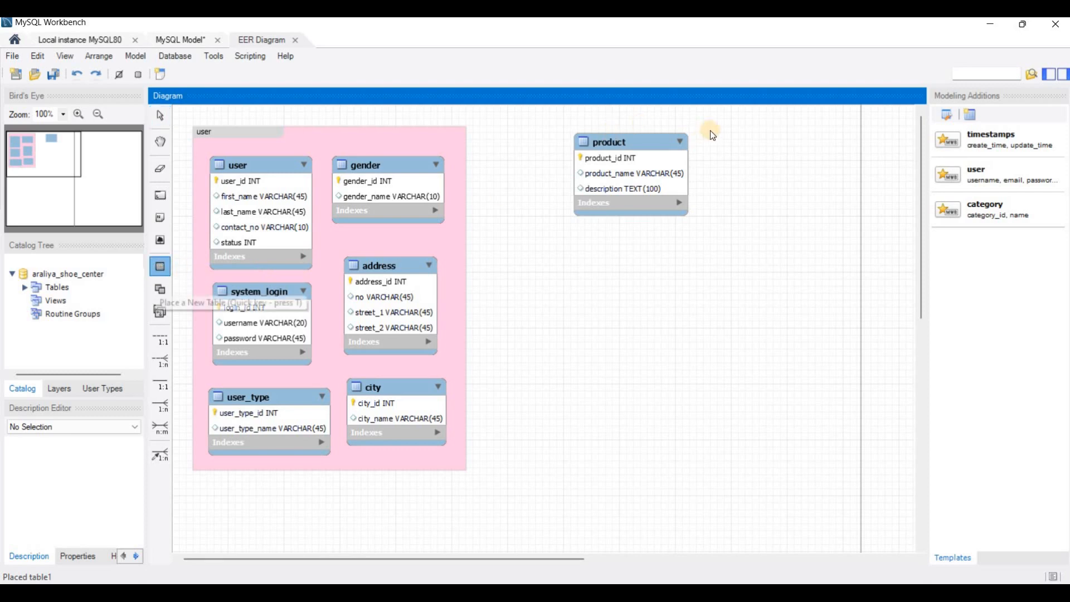
left_click(779, 151)
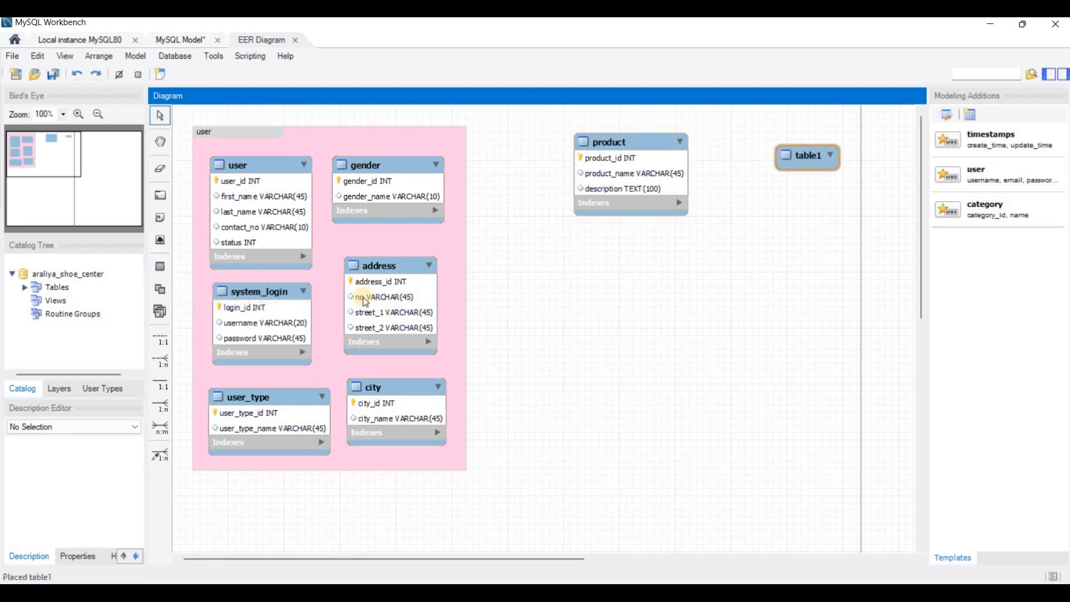
left_click_drag(306, 339, 281, 339)
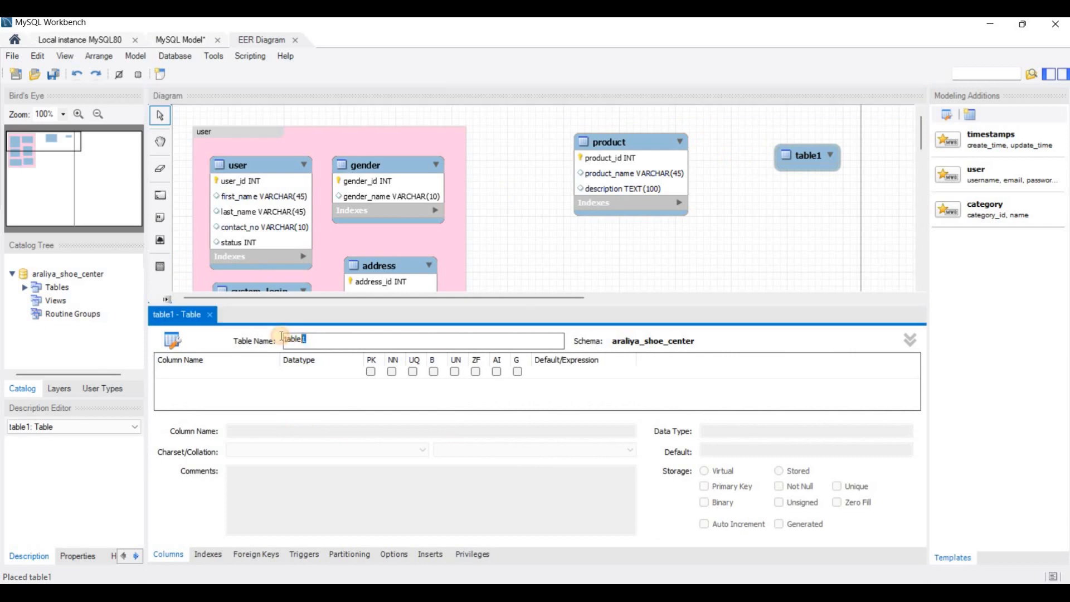
type("brand")
- Check the brand columns in the PDF and add a brand_id INT column as an auto-increment primary key in the brand table
key("alt+Tab")
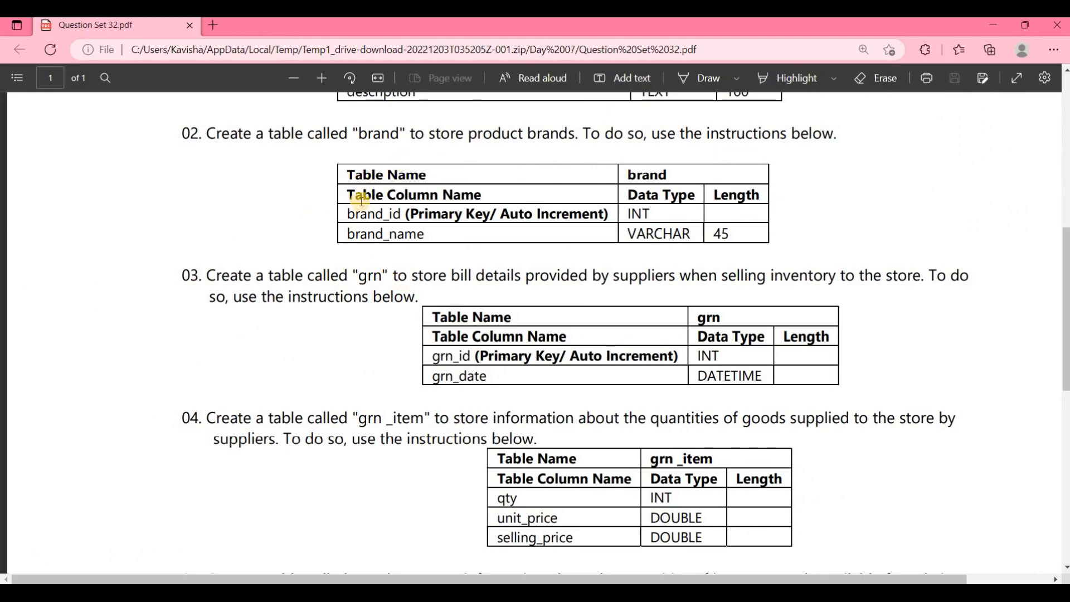
key("alt+Tab")
double_click(231, 370)
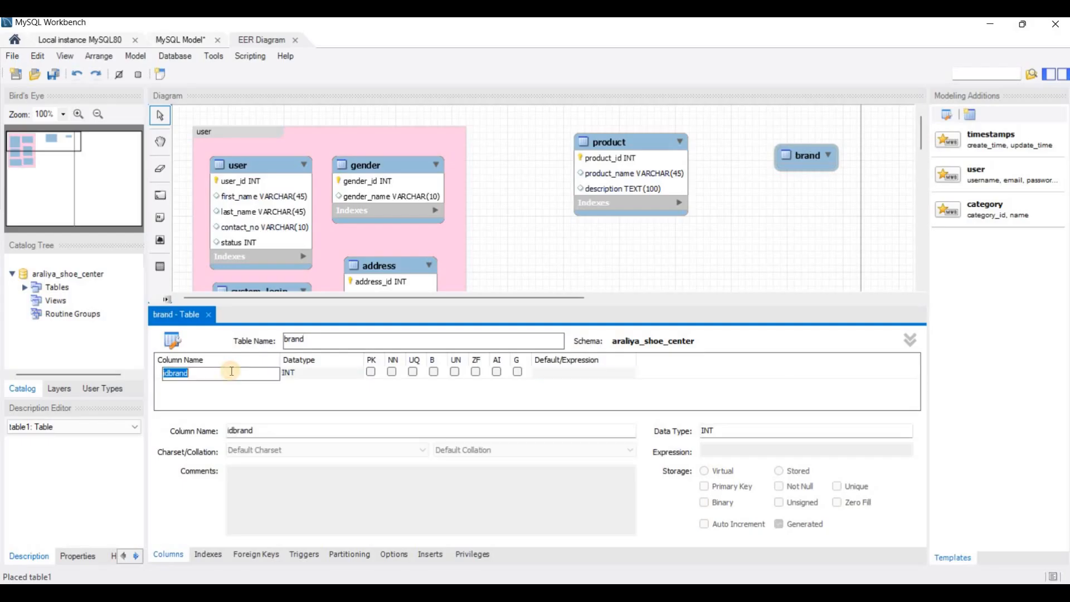
type("brand_id")
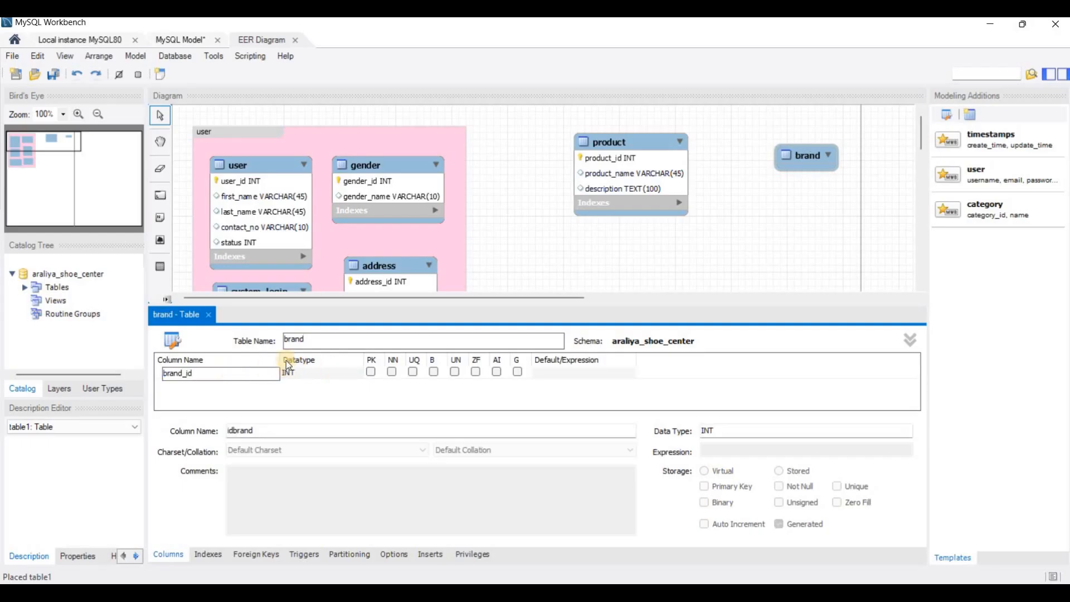
left_click(372, 372)
left_click(498, 373)
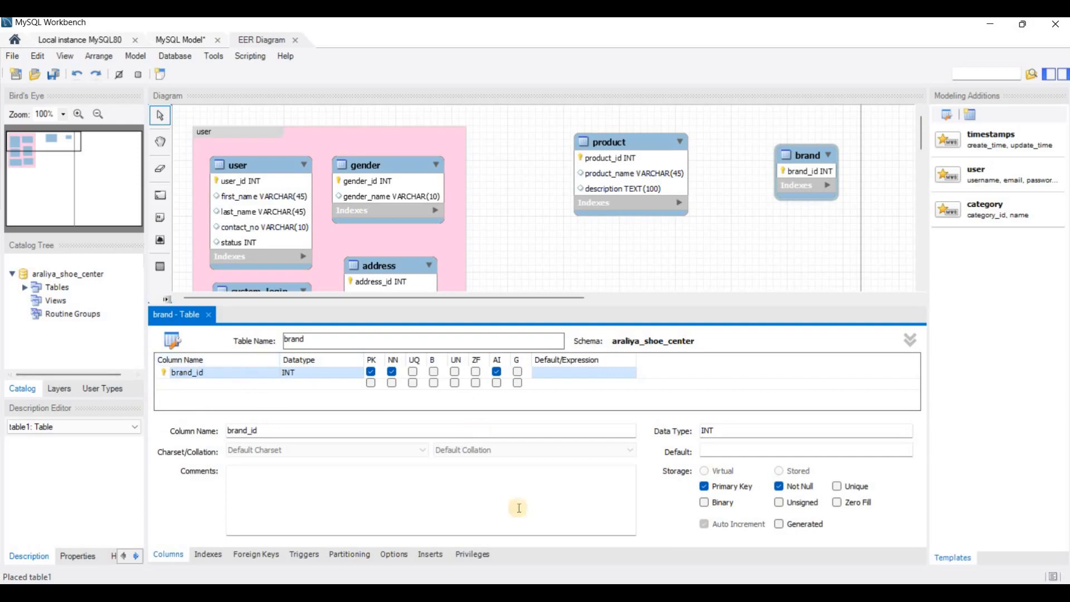
- Add the brand_name VARCHAR(45) column from the PDF to the brand table and move the table closer to product
key("alt+Tab")
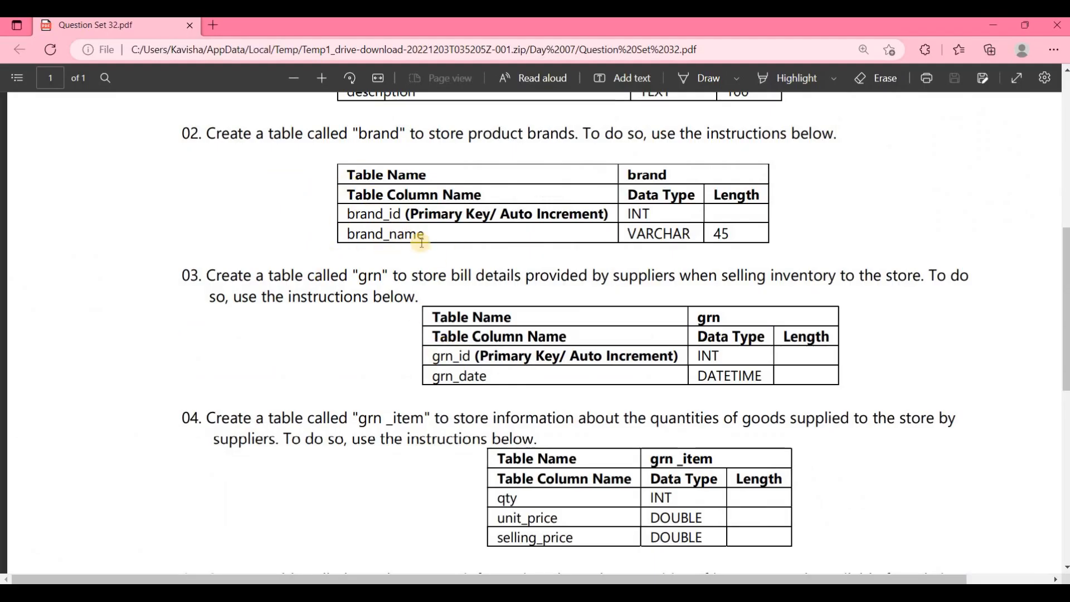
key("alt+Tab")
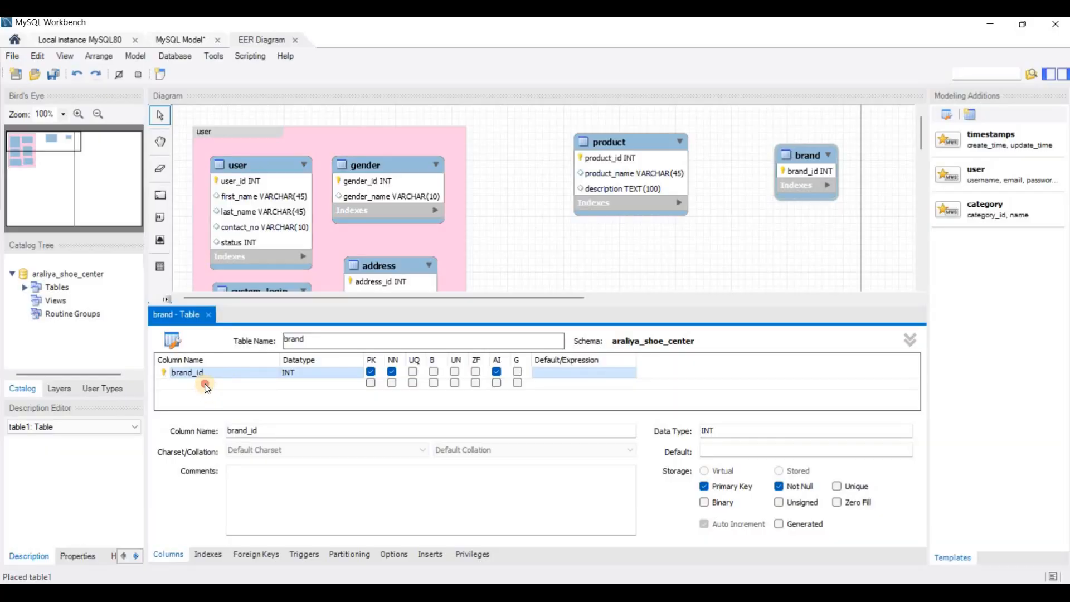
left_click(206, 384)
type("brand_name")
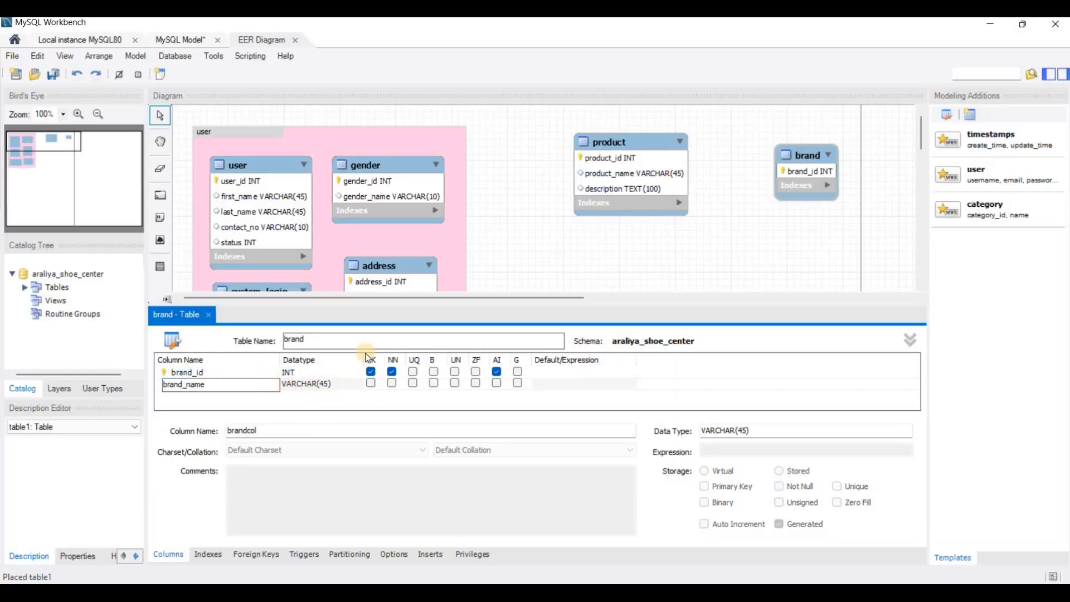
left_click(527, 234)
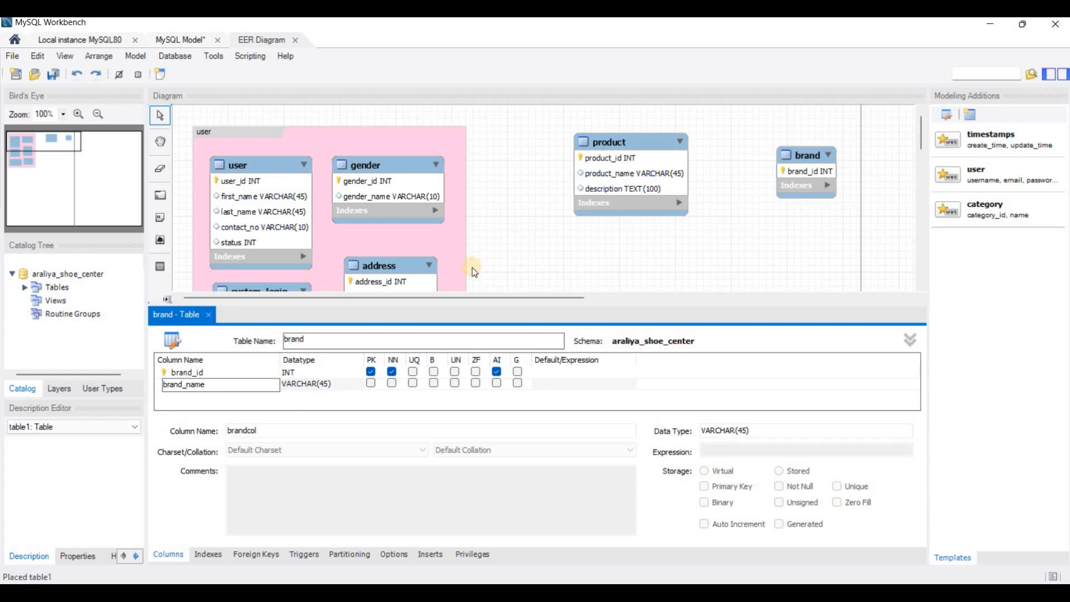
left_click(209, 314)
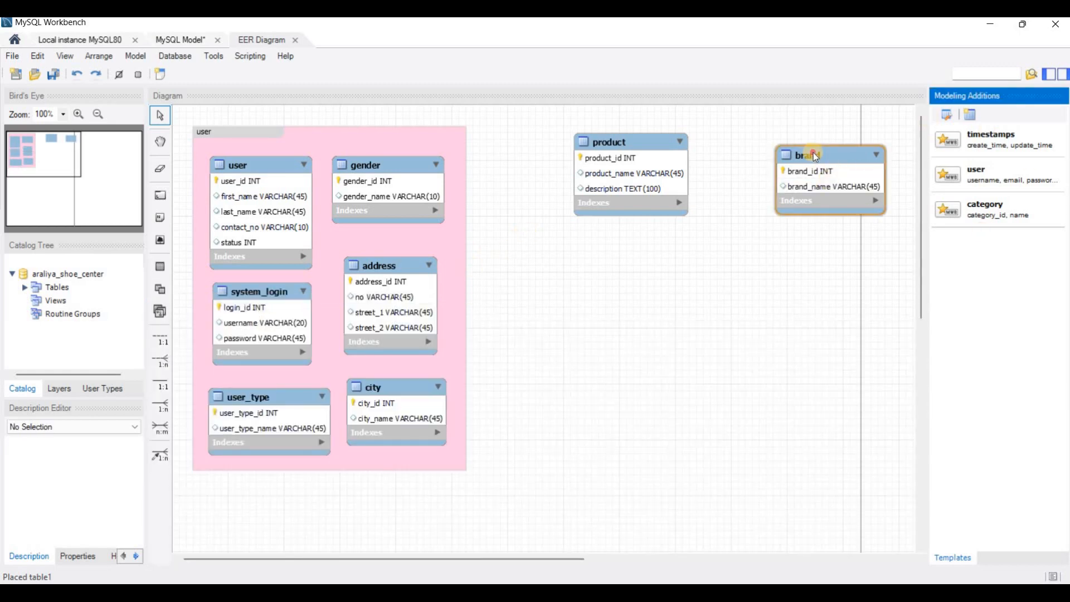
left_click_drag(814, 153, 772, 154)
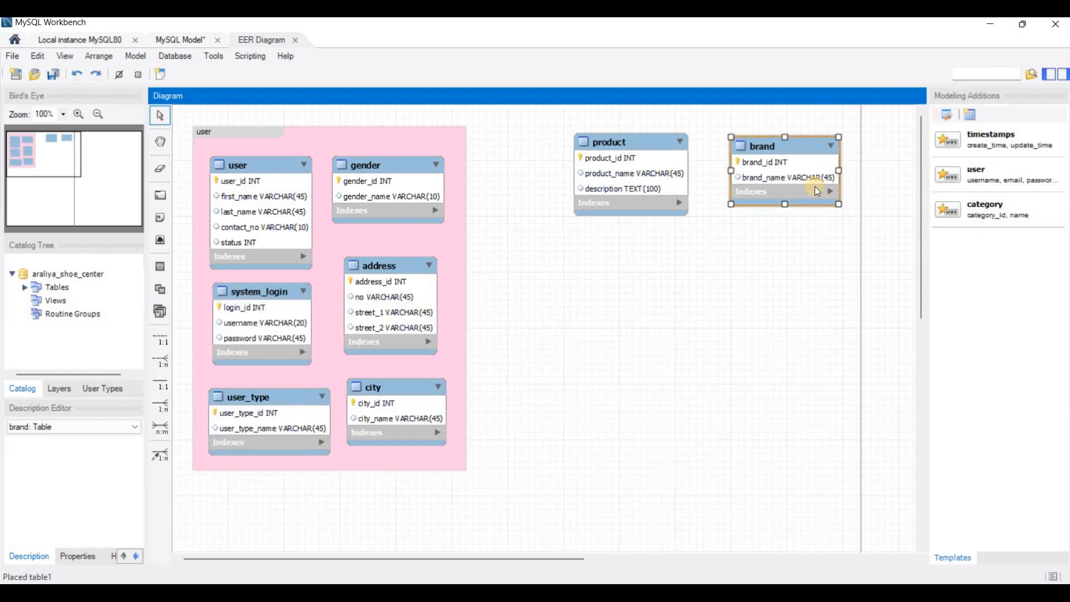
left_click(739, 220)
- Read the grn table instructions in the PDF and place a new table named grn below product in the MySQL Workbench diagram
key("alt+Tab")
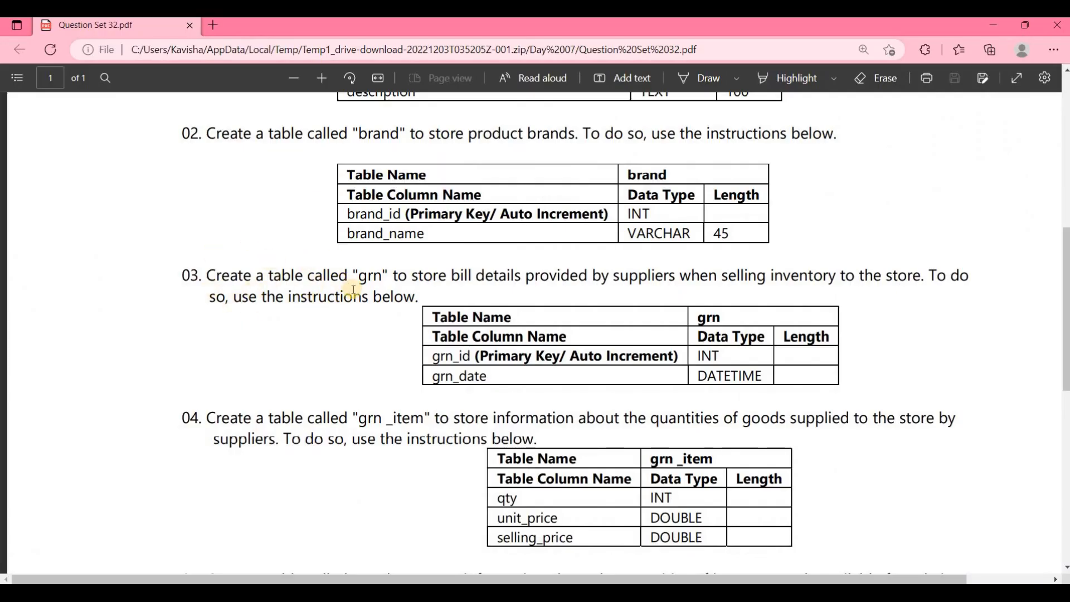
scroll(354, 290, "down", 3)
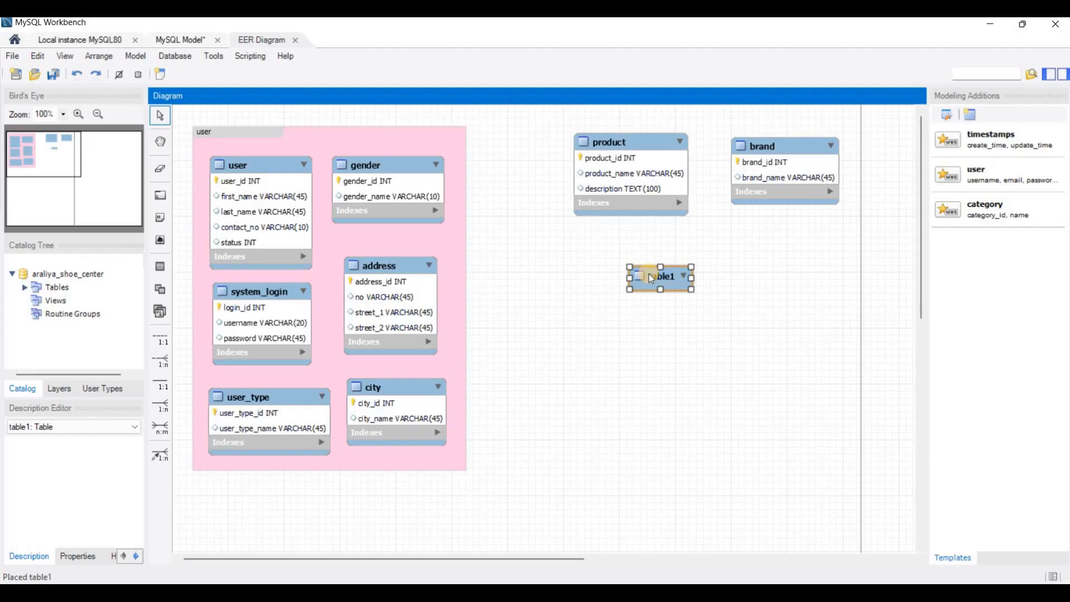
double_click(649, 276)
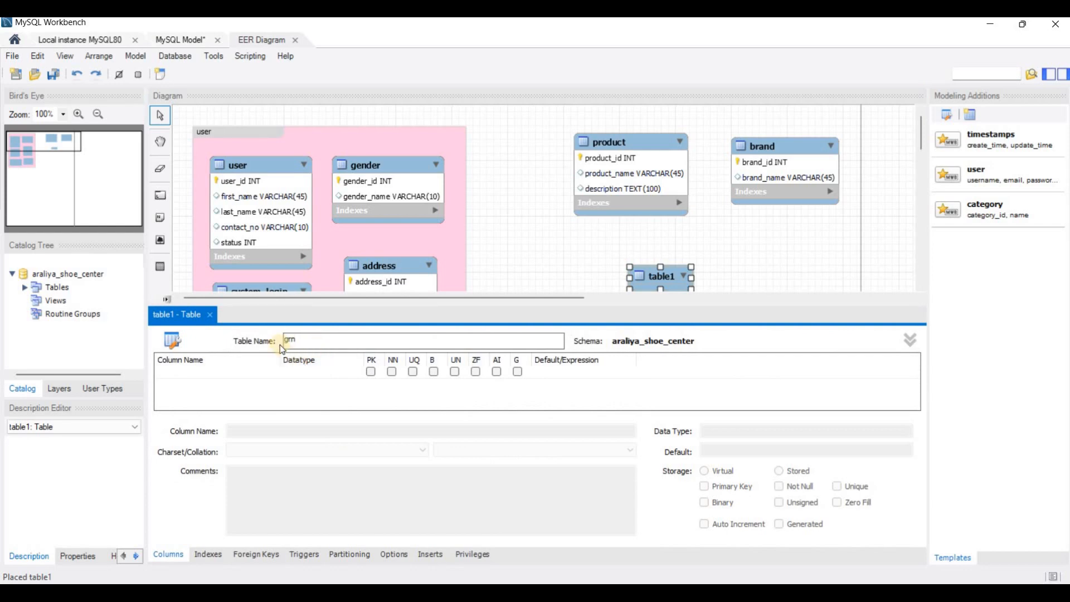
- Add a grn_id INT column as an auto-increment primary key in the grn table
double_click(176, 370)
type("grn_id")
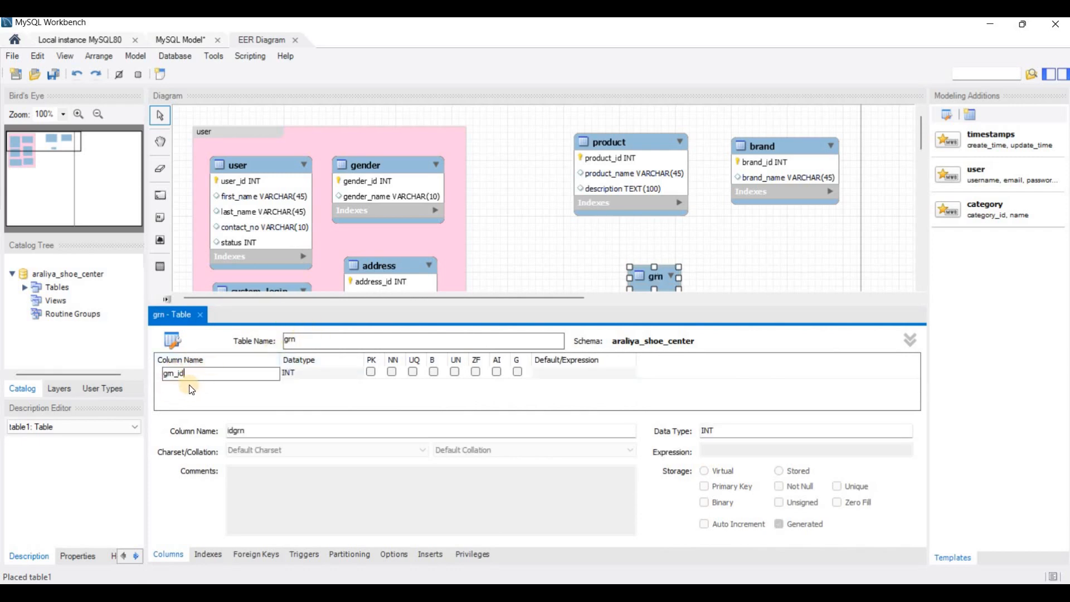
left_click(371, 372)
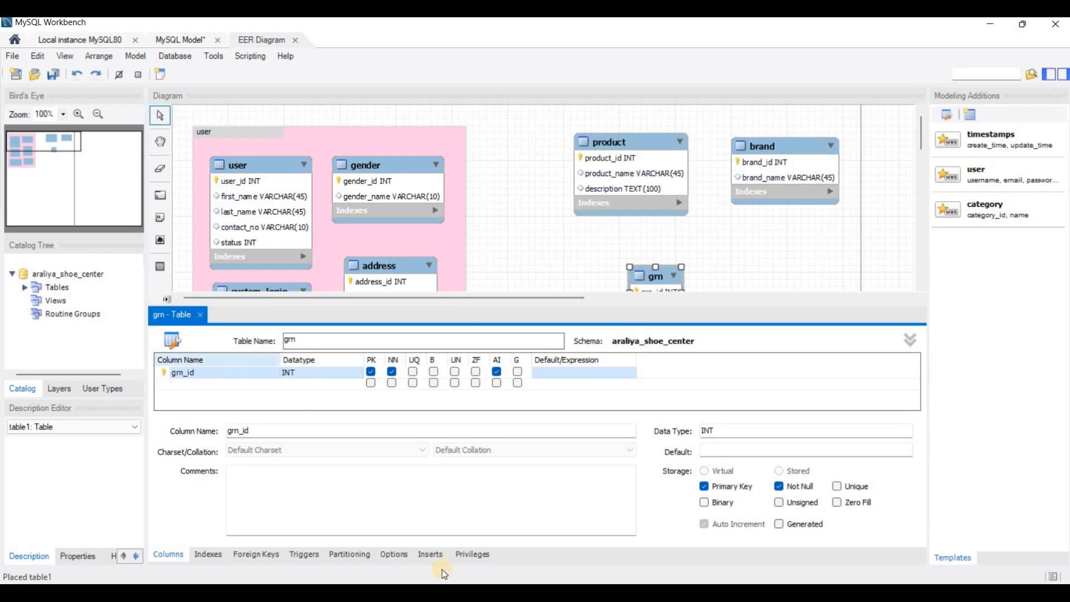
- Copy the grn_date column name from the PDF and add it as the second column of the grn table in MySQL Workbench
left_click(441, 594)
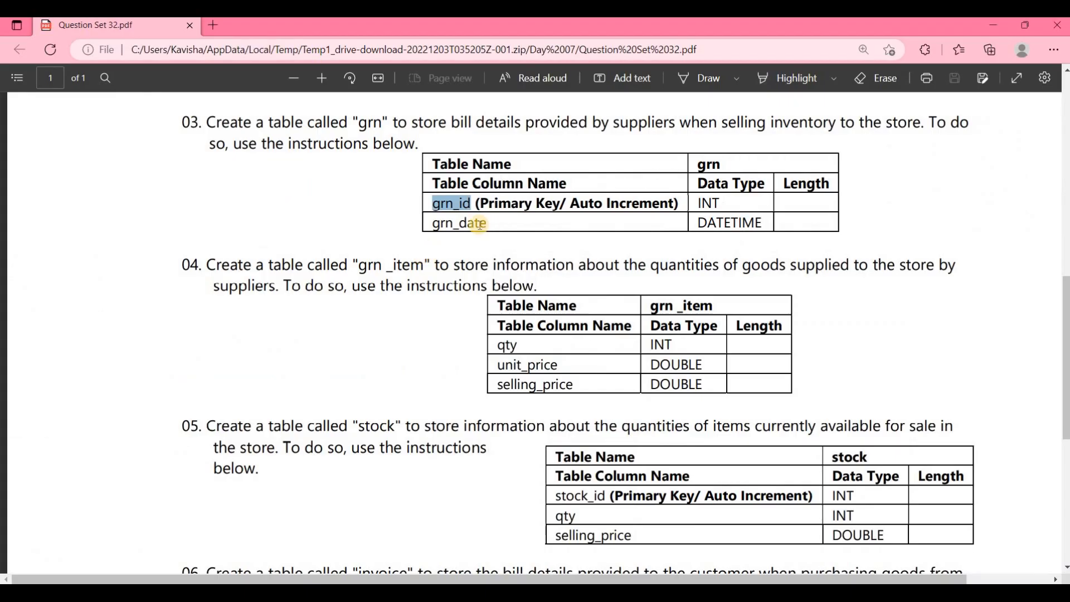
double_click(478, 225)
key("ctrl+c")
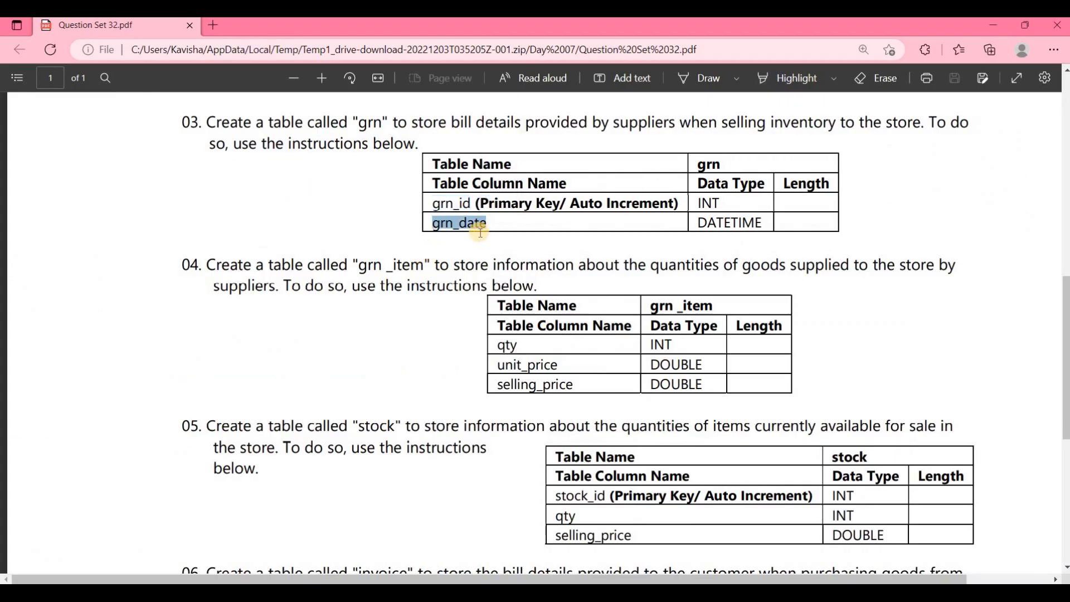
left_click(768, 236)
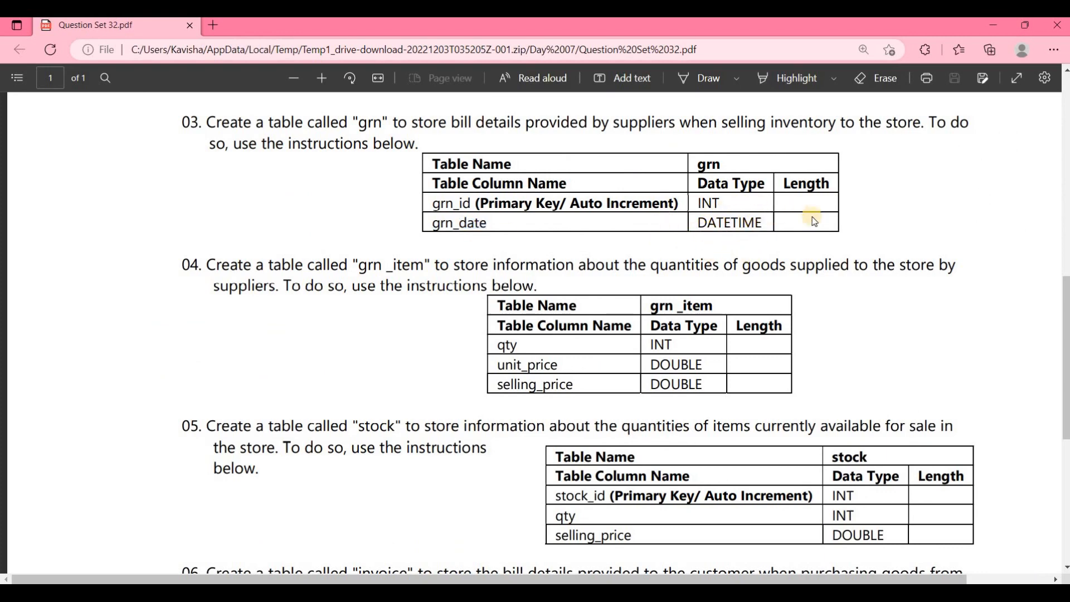
left_click(390, 597)
left_click(203, 383)
double_click(203, 384)
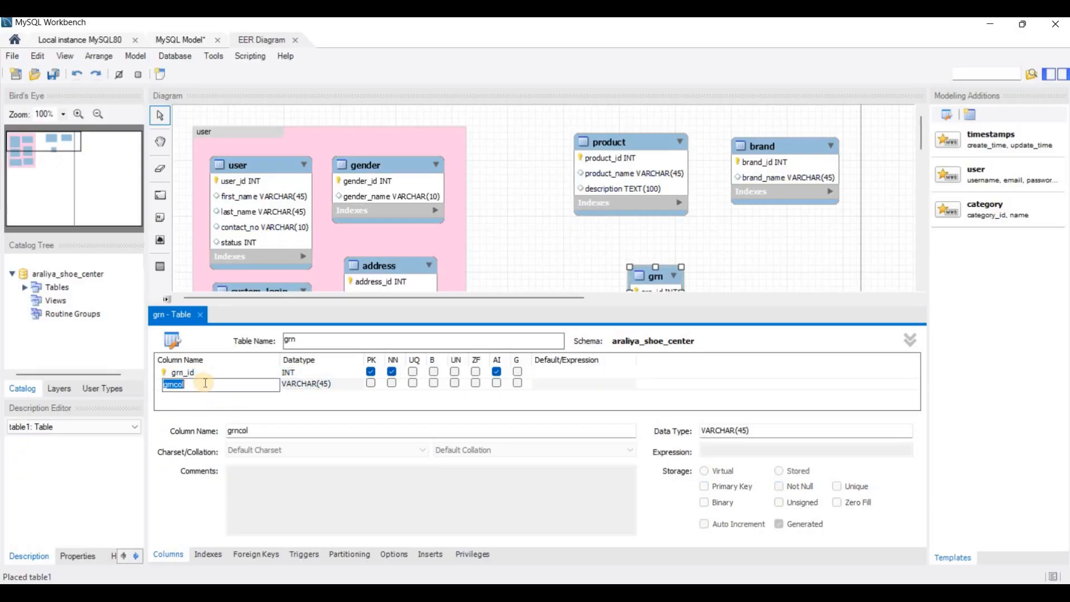
type("grn_date")
- Set the grn_date column's data type to DATETIME without a length, checking it against the PDF
double_click(317, 383)
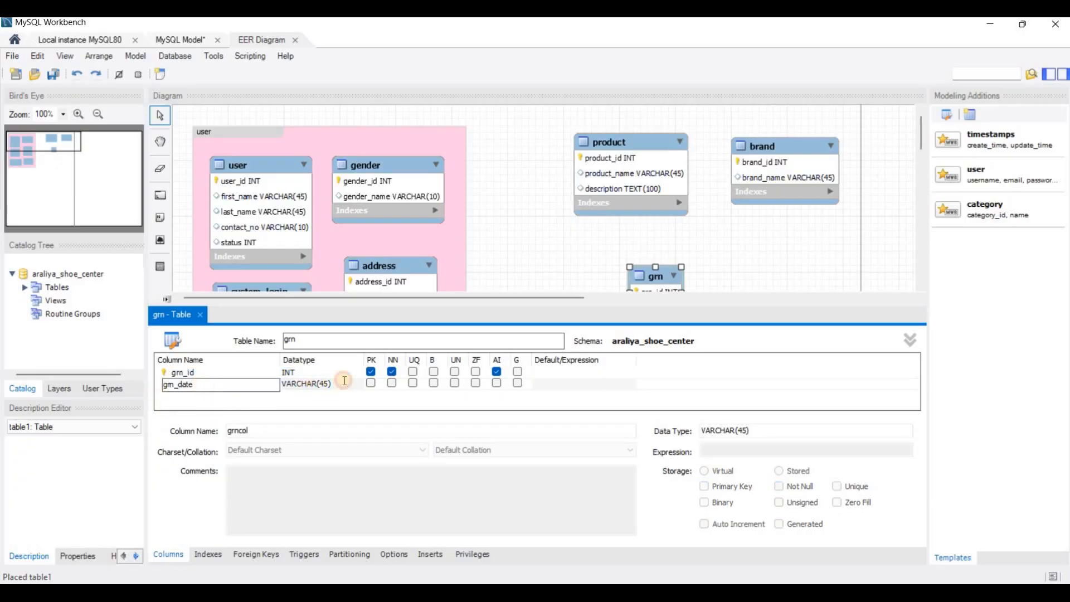
left_click(359, 385)
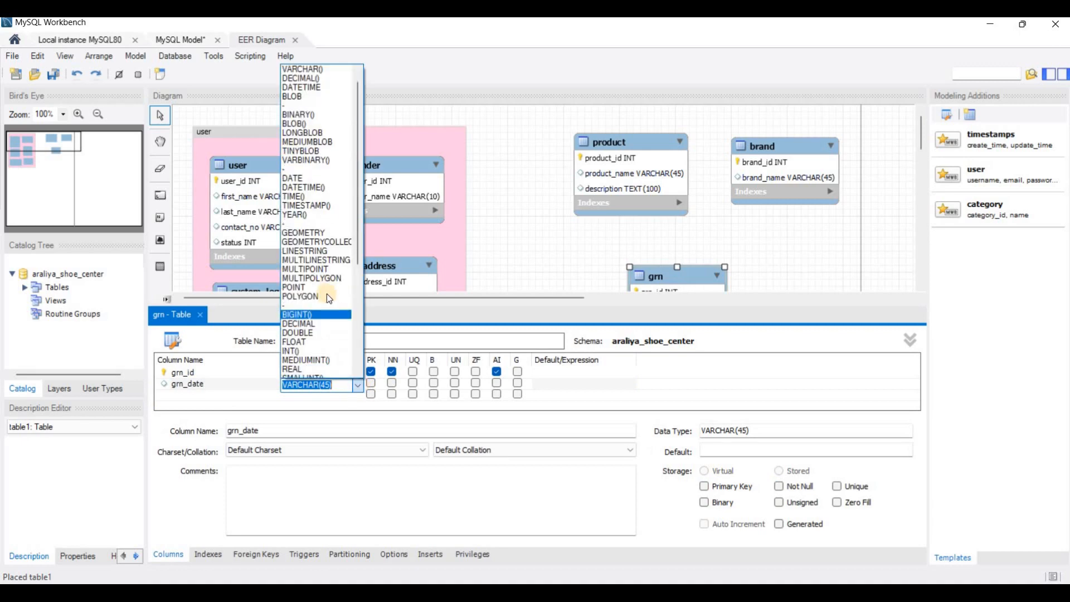
left_click(313, 186)
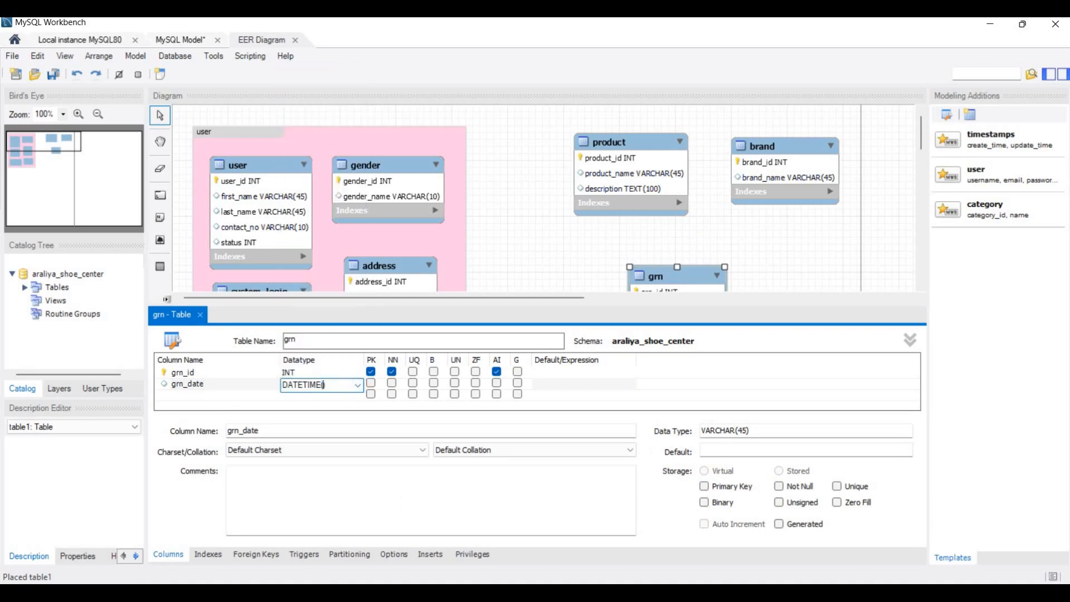
key("alt+Tab")
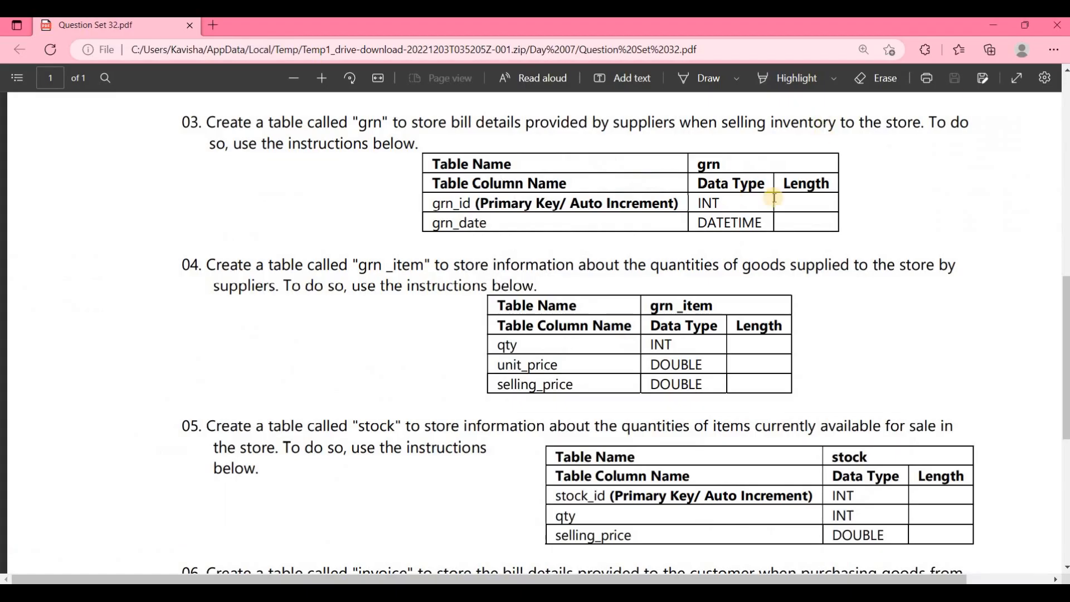
left_click(1002, 25)
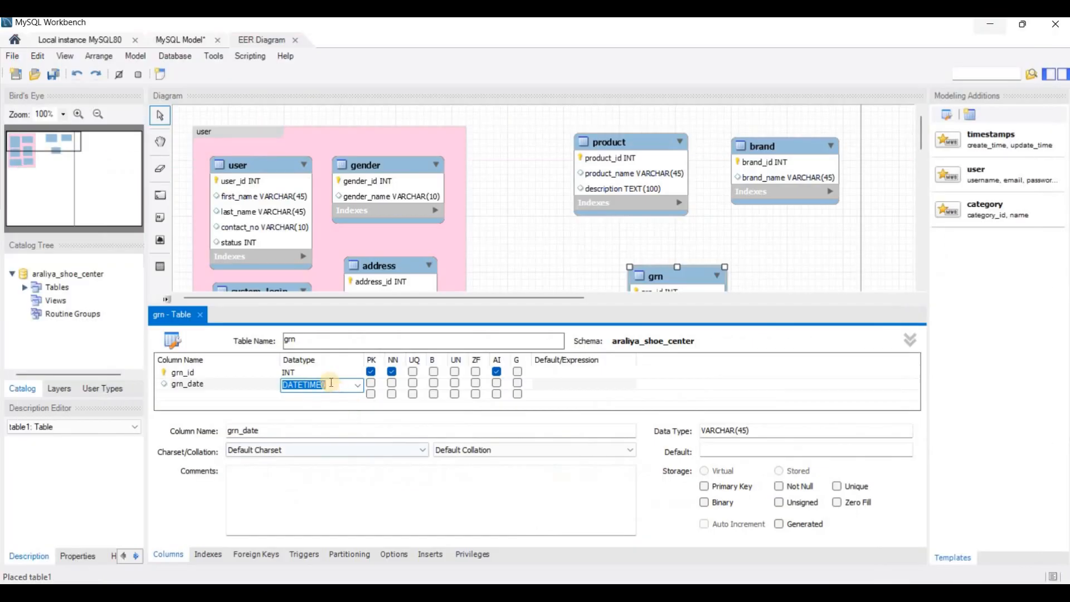
left_click(337, 386)
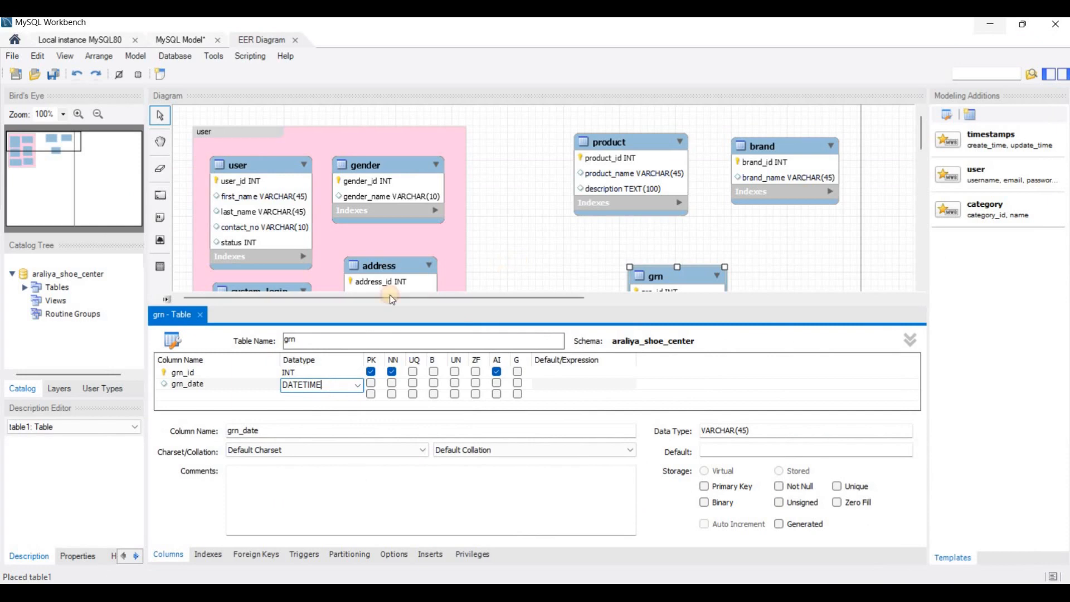
left_click(208, 314)
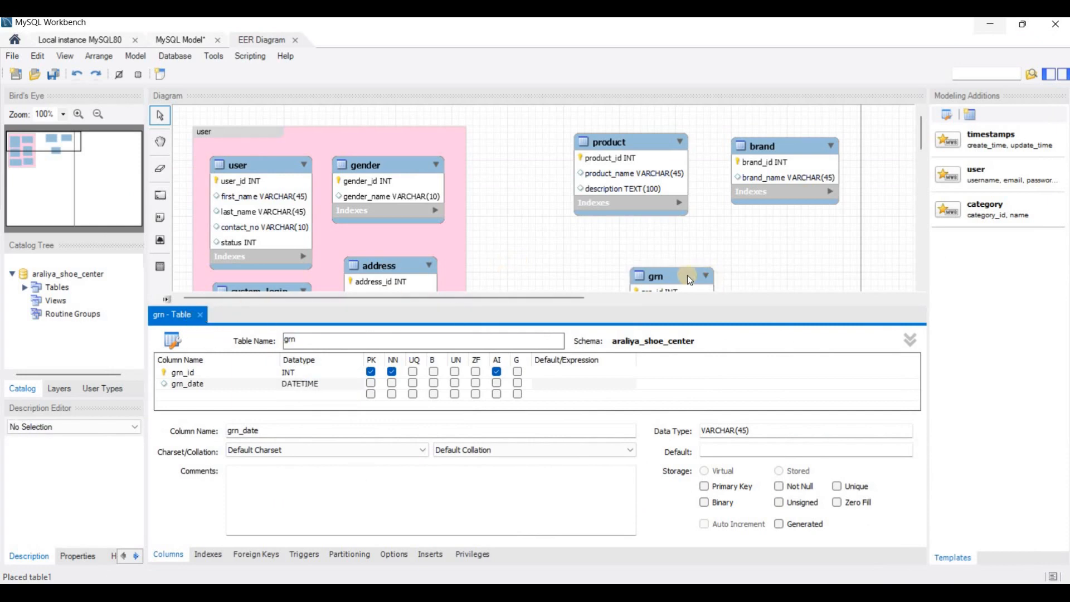
- Move the grn table up and left to sit directly beneath product, and close its table editor
left_click_drag(659, 290, 600, 261)
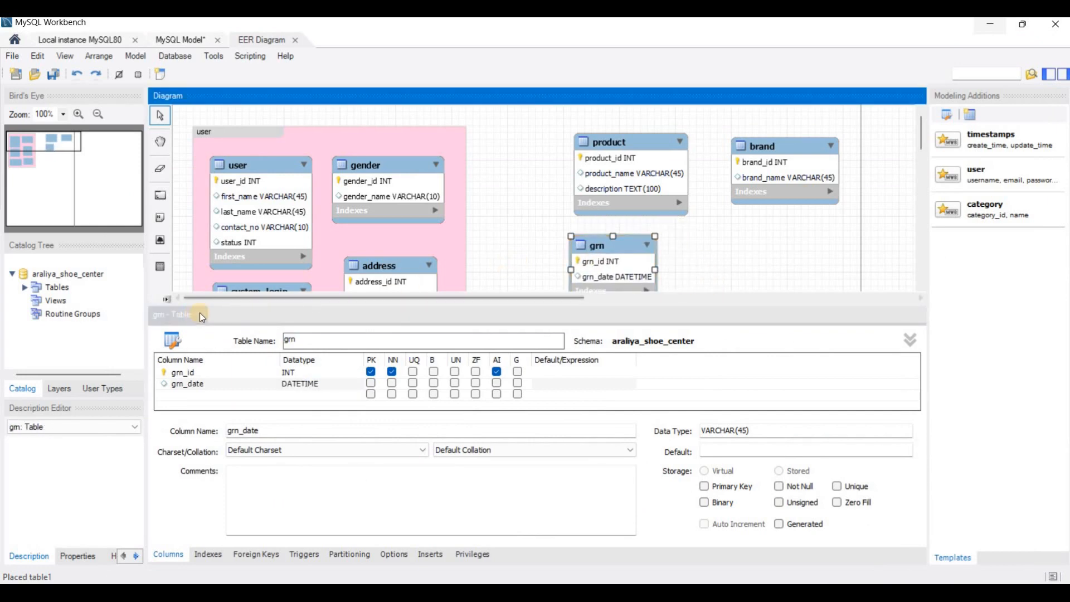
left_click(200, 315)
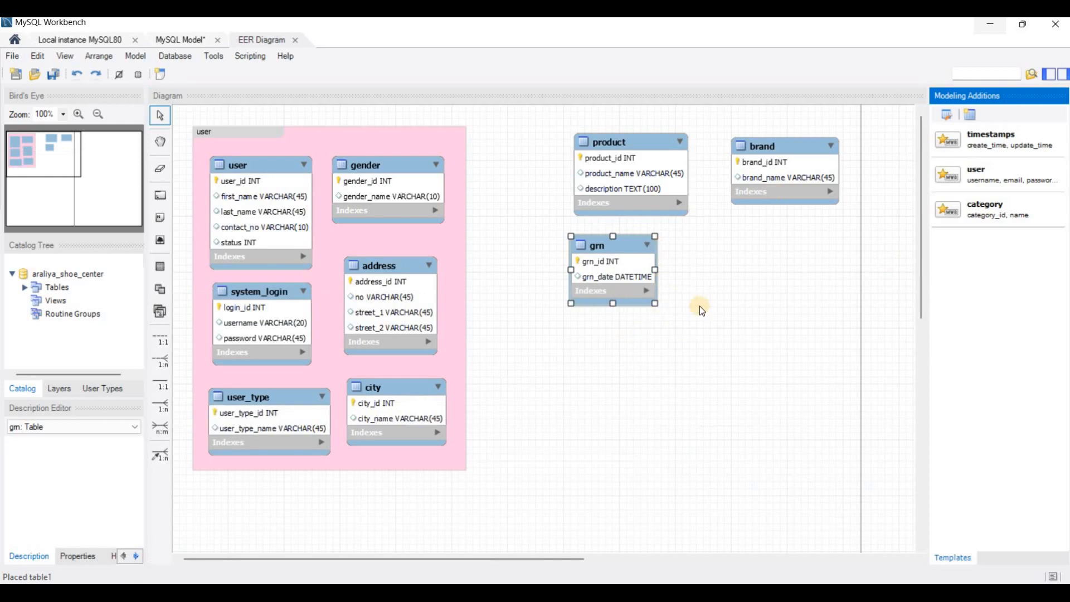
left_click(679, 326)
- Read the grn _item instructions in the PDF and place a new table named "grn _item" below brand in the MySQL Workbench diagram
left_click(426, 592)
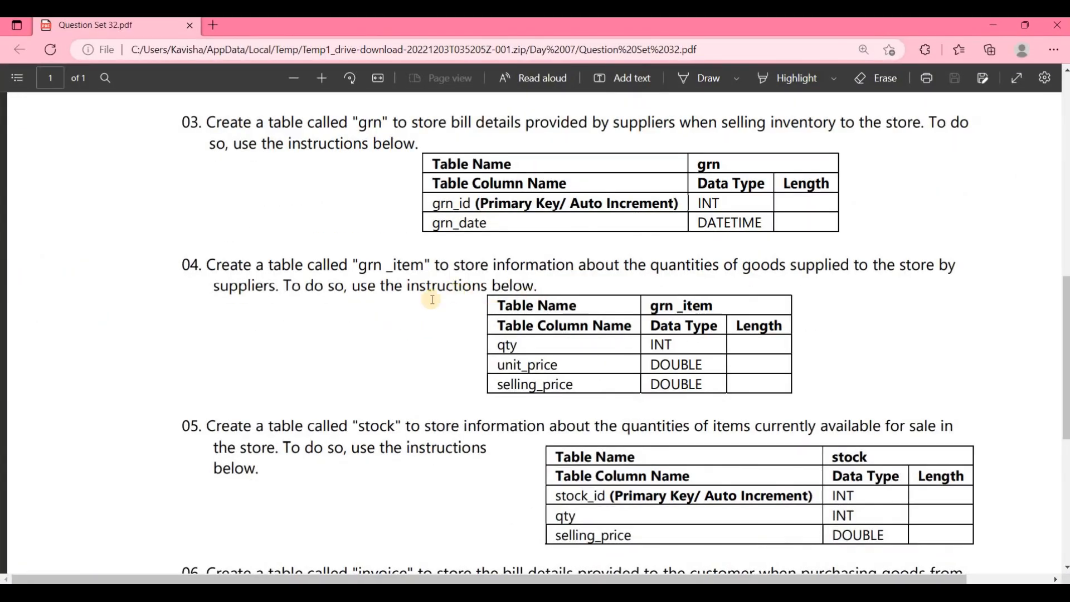
scroll(435, 296, "down", 2)
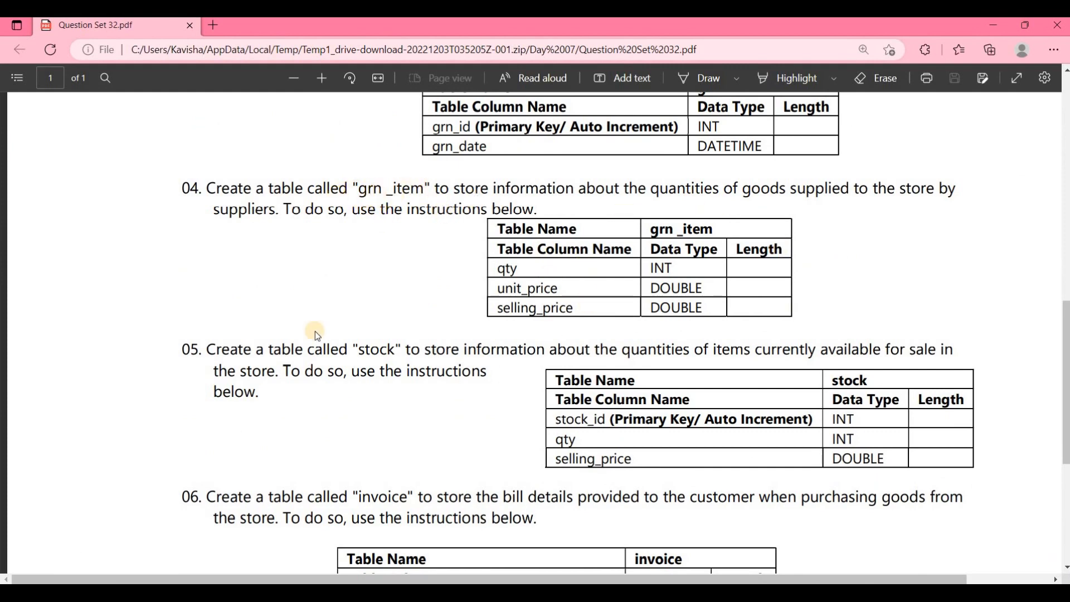
key("alt+Tab")
left_click(161, 270)
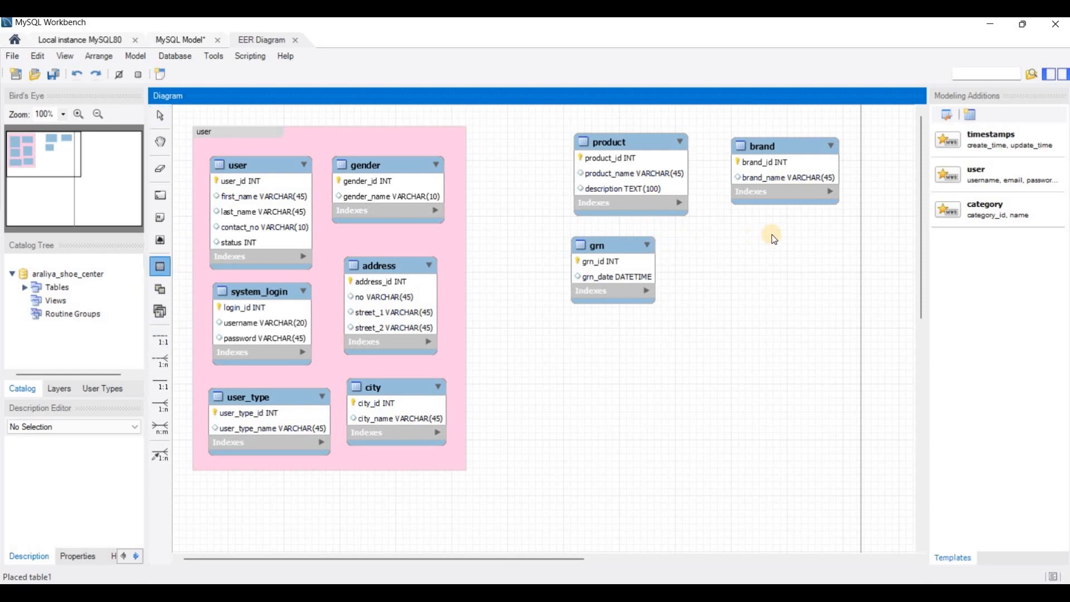
left_click(780, 239)
double_click(781, 238)
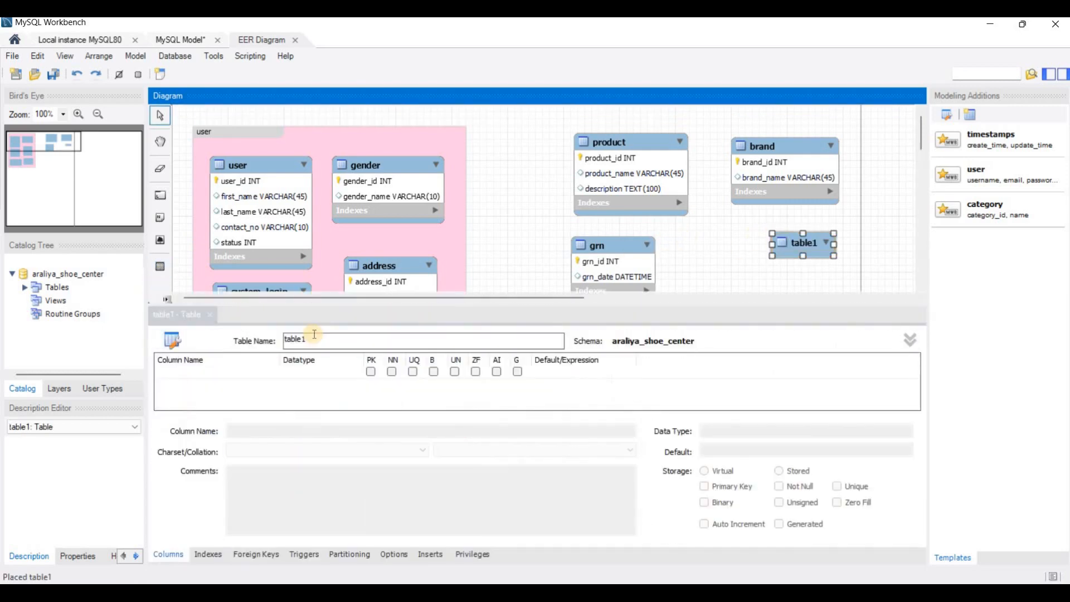
double_click(313, 334)
type("grn_item")
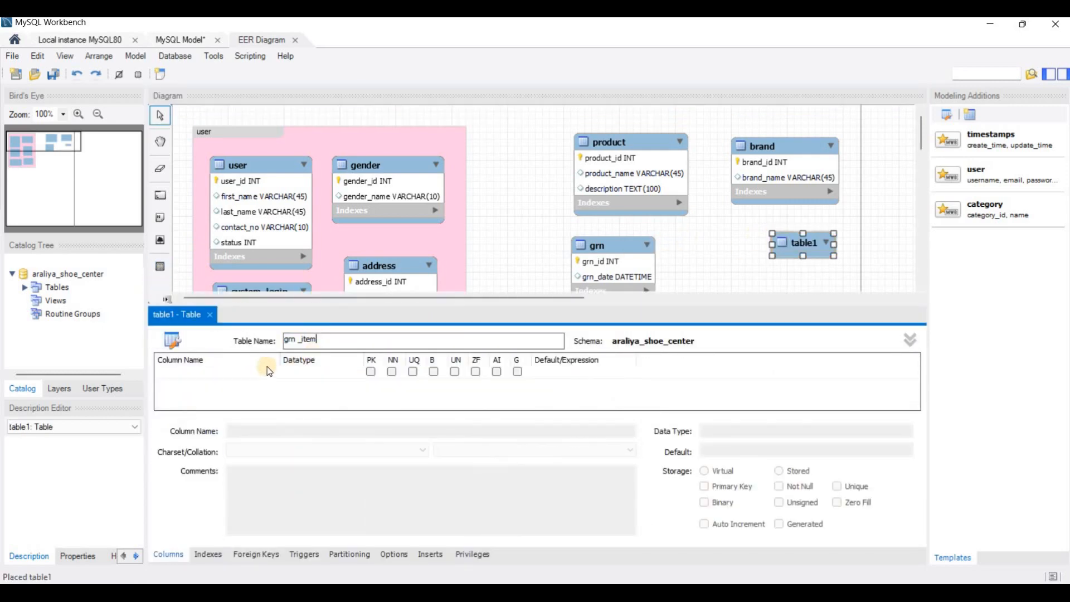
- Add the PDF's columns qty INT, unit_price DOUBLE and selling_price DOUBLE to grn _item, with primary key and not null cleared on qty
key("alt+Tab")
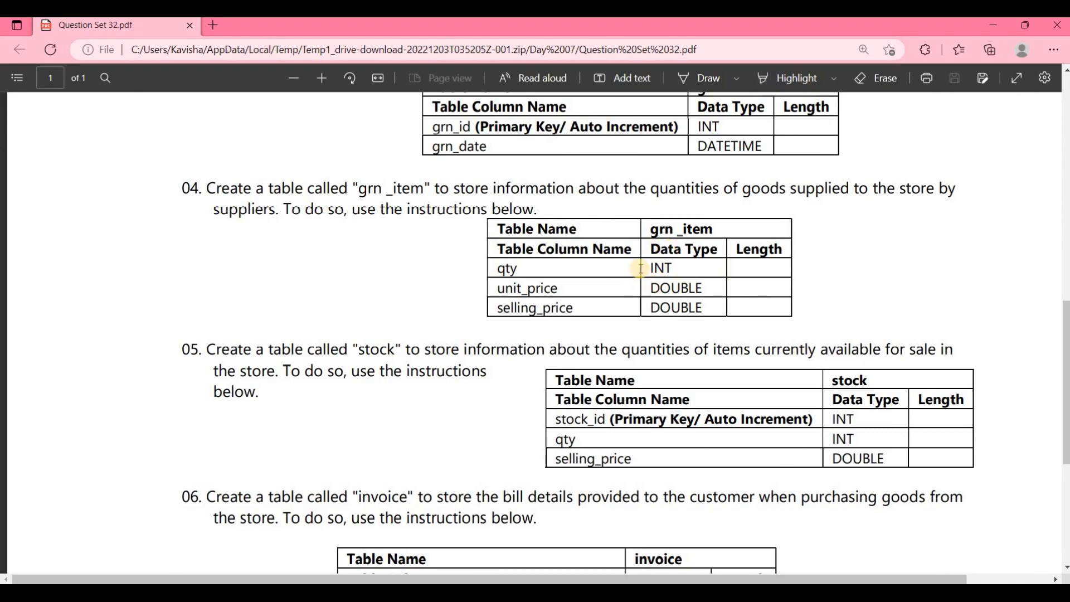
key("alt+Tab")
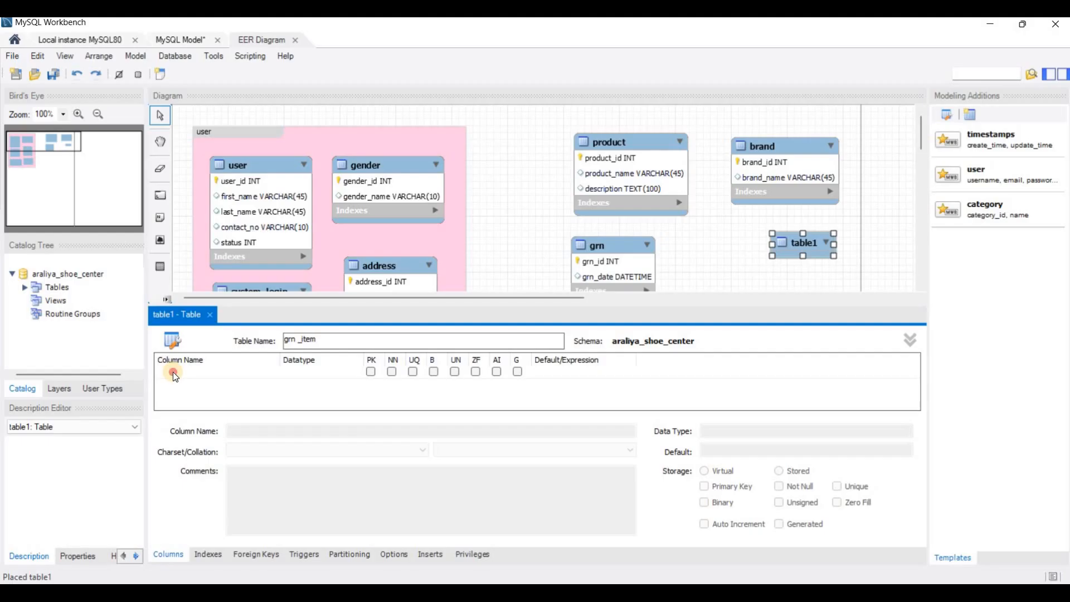
double_click(178, 372)
left_click_drag(180, 368, 159, 372)
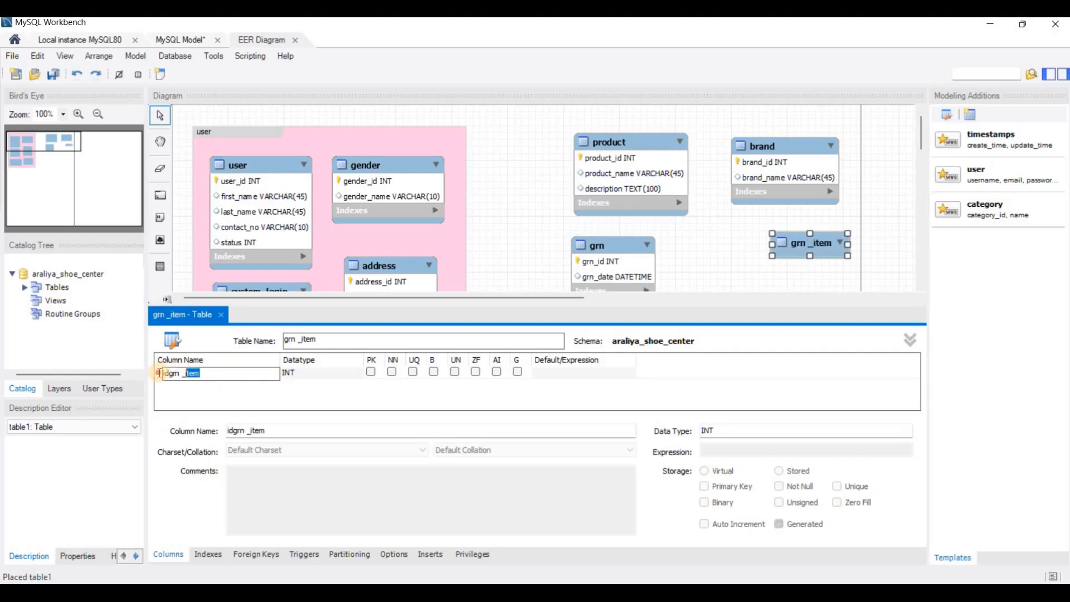
type("qty")
key("Return")
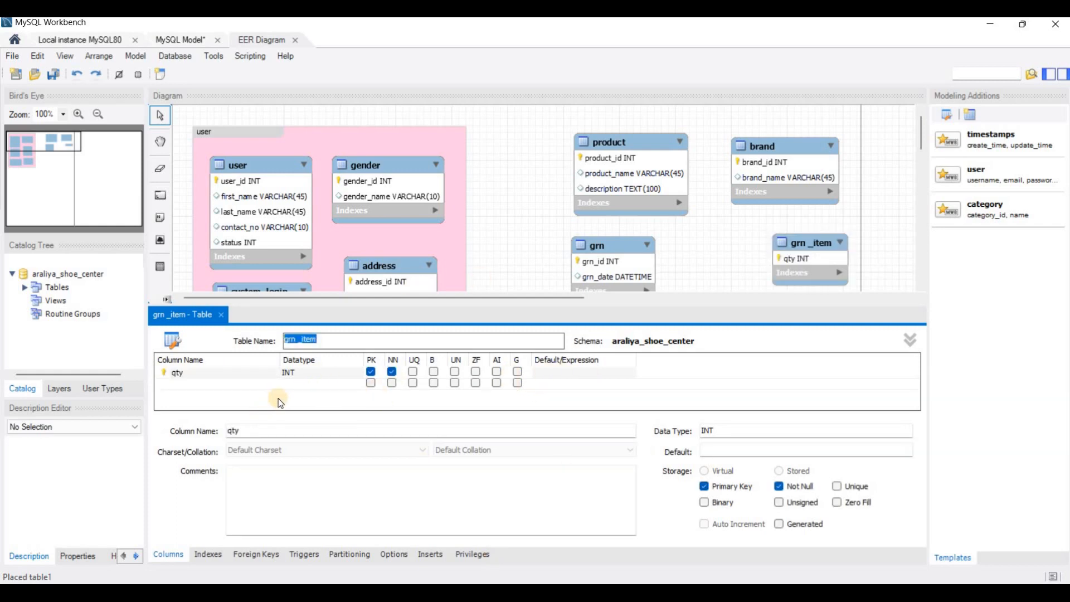
left_click(372, 371)
left_click(392, 371)
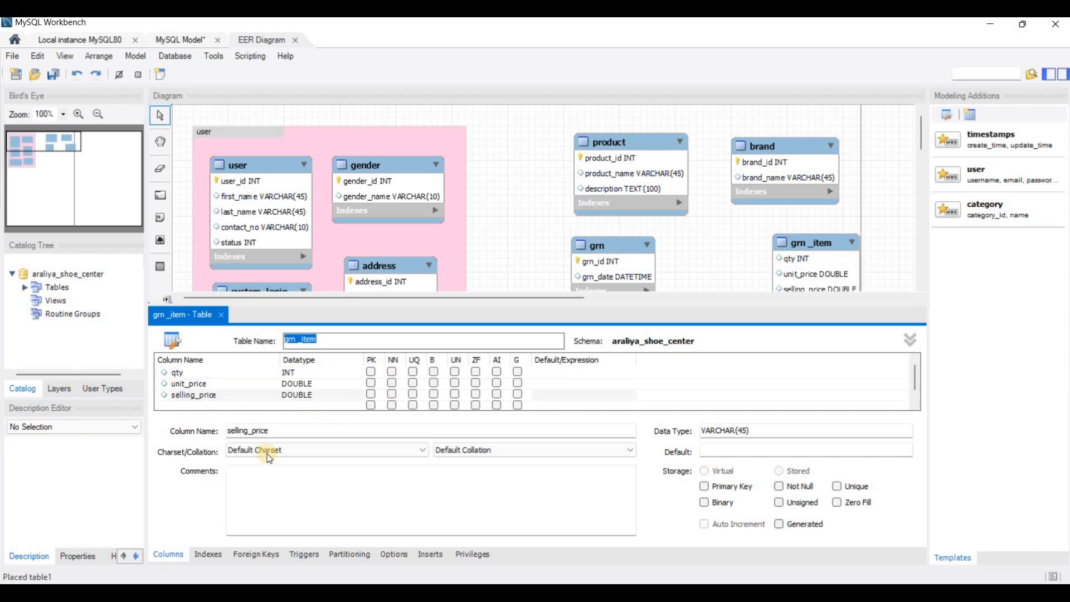
- Close the grn _item editor and move the table left so it lines up beneath brand
left_click(221, 315)
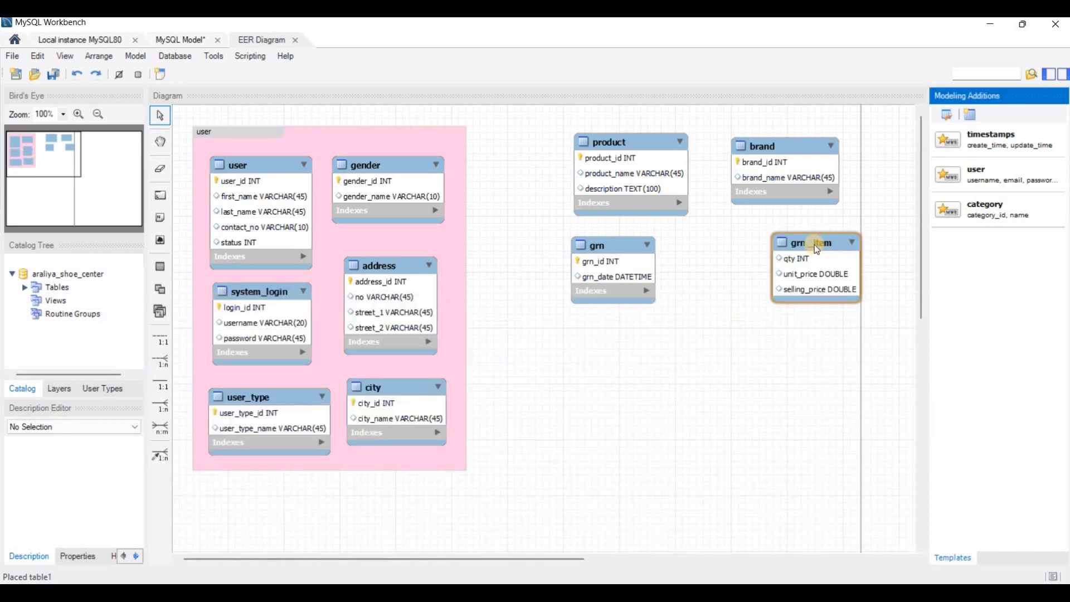
left_click_drag(814, 243, 771, 238)
left_click(605, 416)
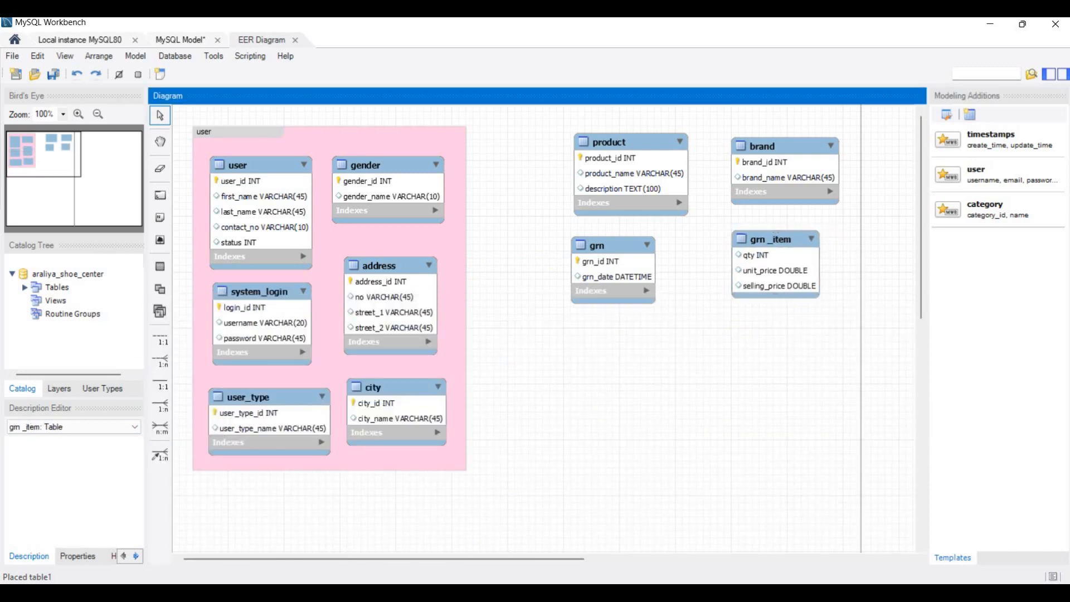
- Following the PDF, place a table named "stock" below grn with stock_id INT (primary key, auto increment), qty INT and selling_price DOUBLE
key("alt+Tab")
left_click(363, 401)
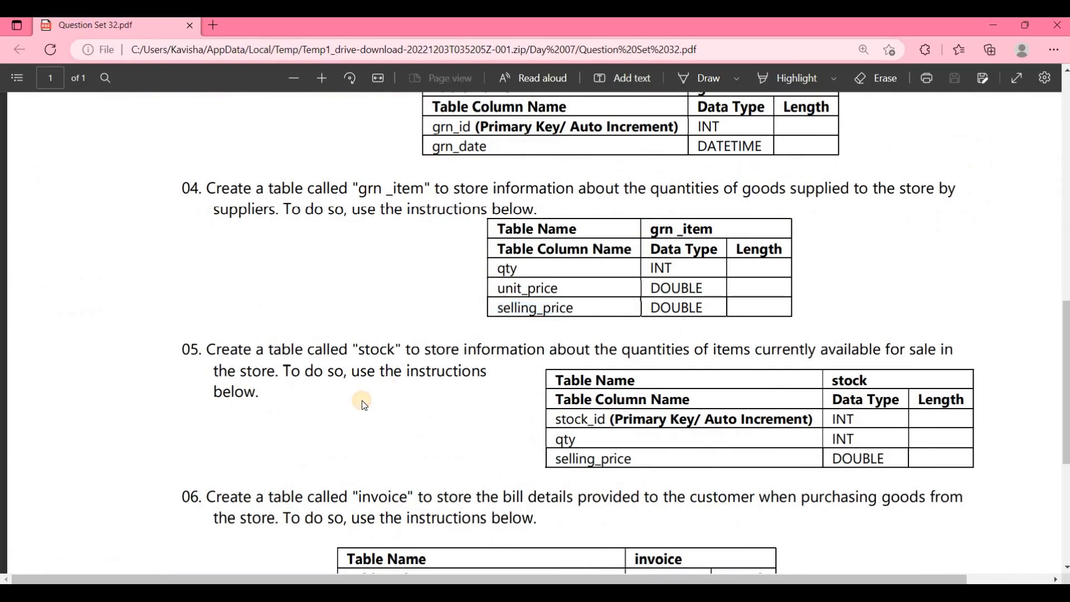
scroll(362, 400, "down", 1)
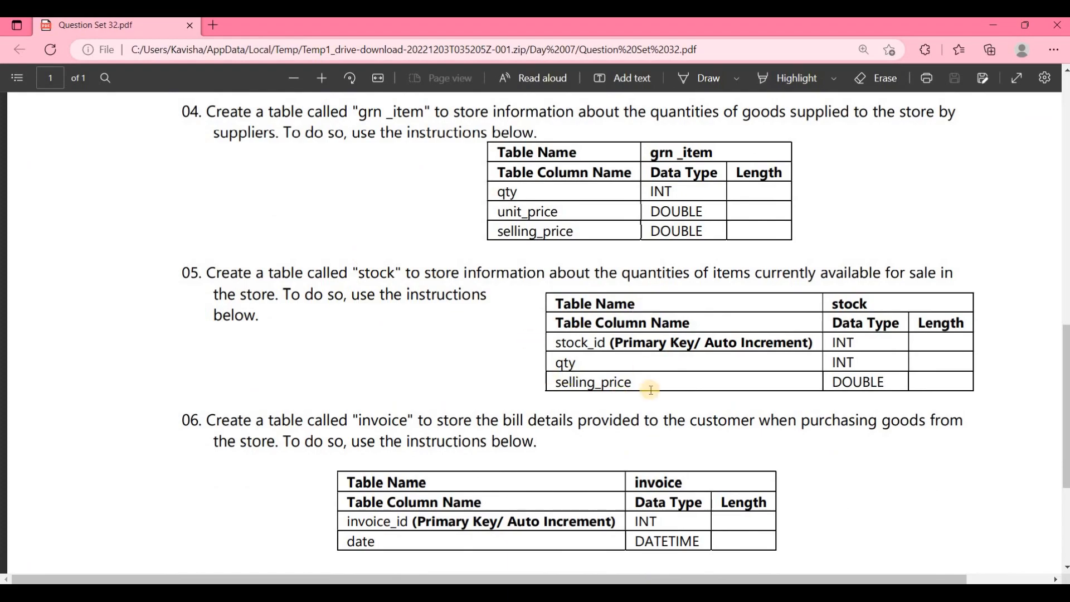
key("alt+Tab")
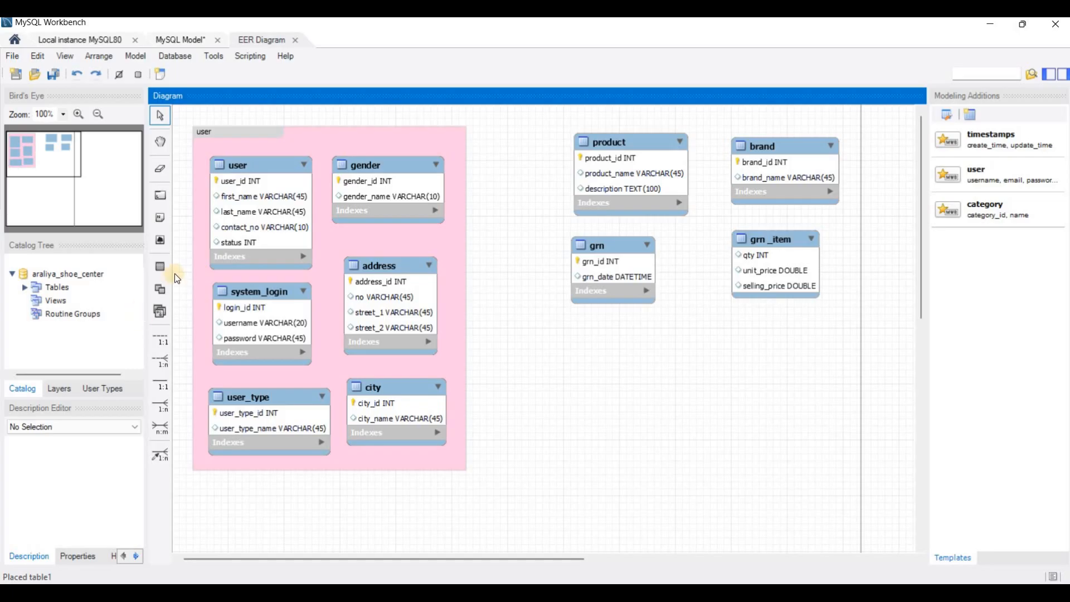
left_click(164, 268)
left_click(636, 361)
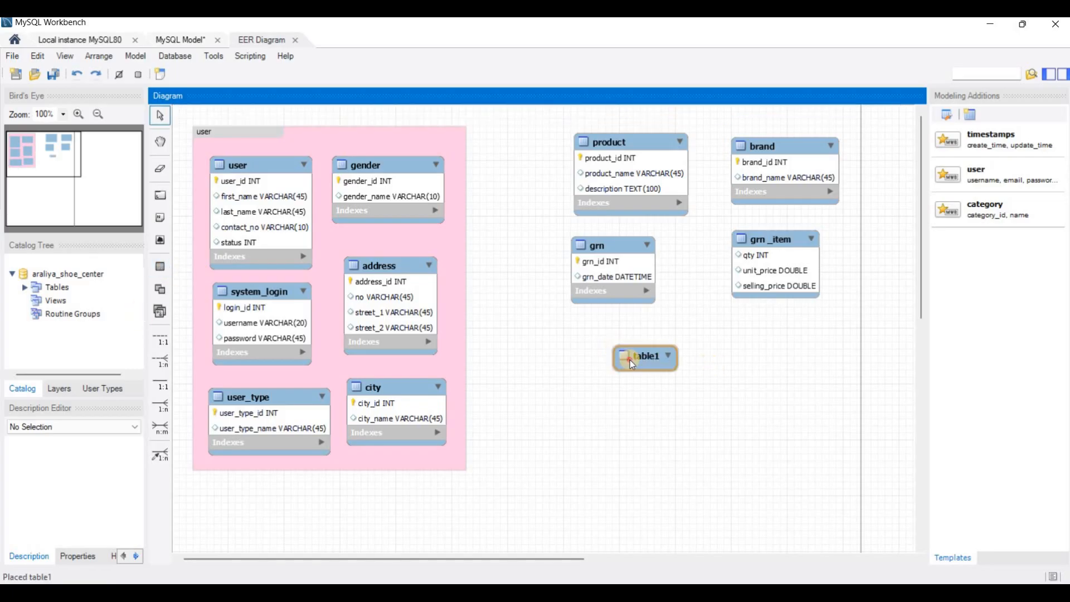
double_click(638, 358)
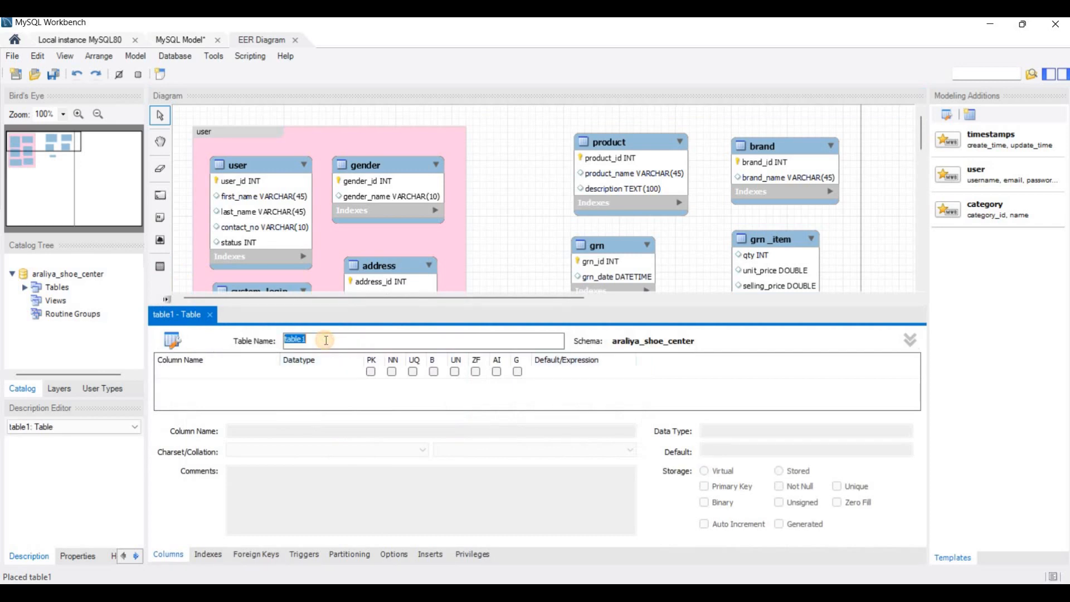
type("stock")
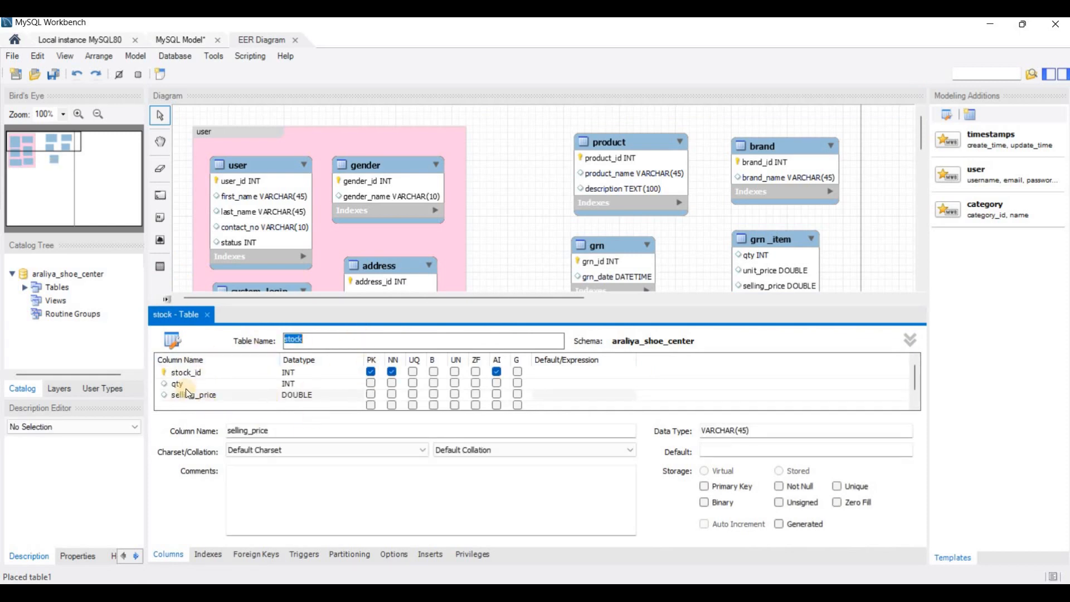
- Close the stock table editor and move the table slightly up and left, closer beneath grn
left_click(207, 314)
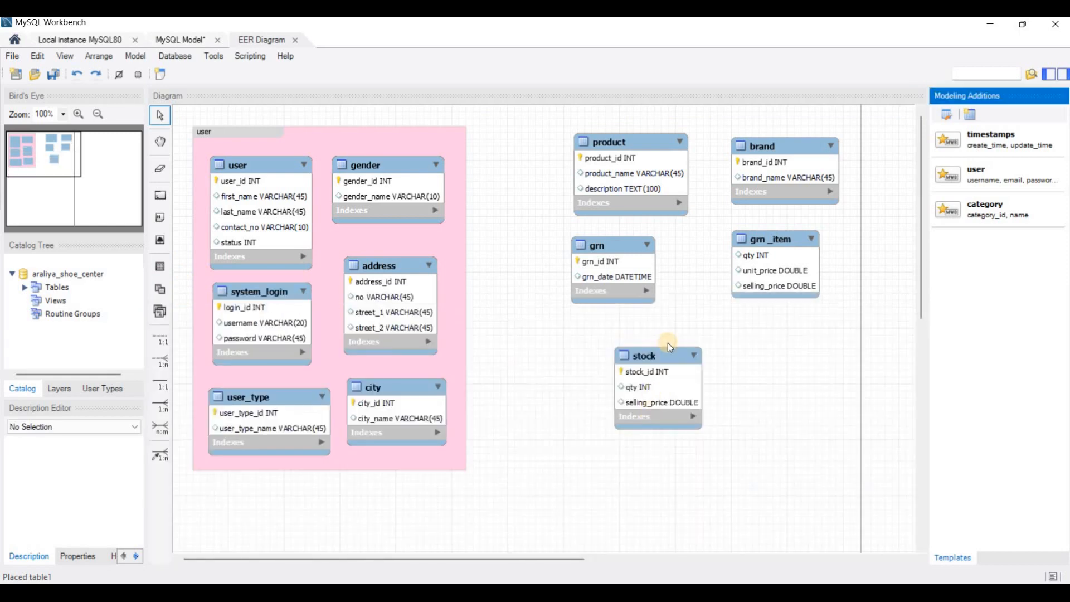
left_click(668, 352)
left_click_drag(651, 341, 633, 330)
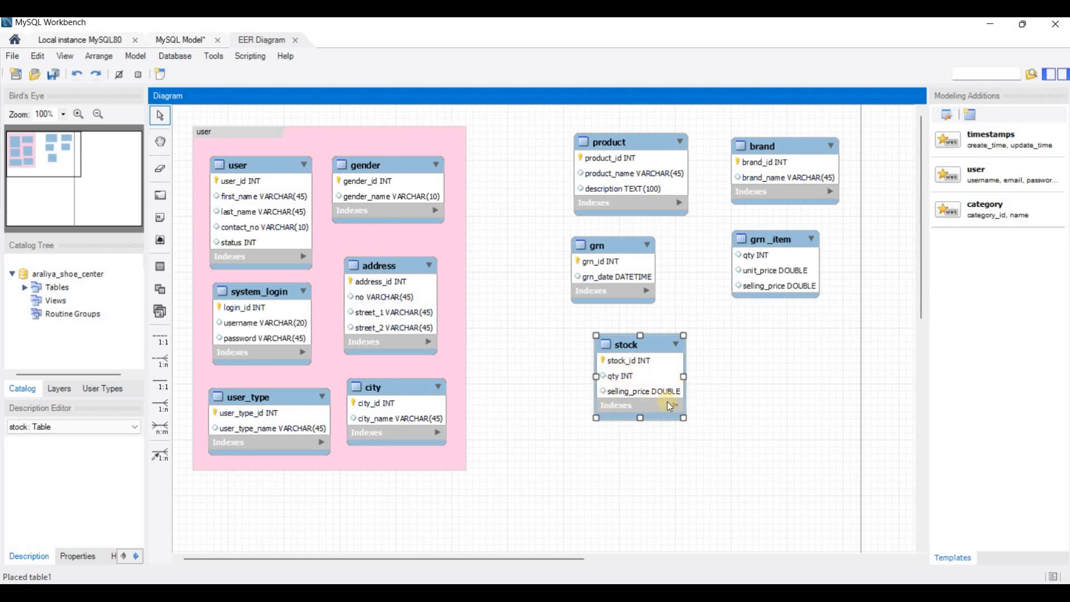
left_click(458, 496)
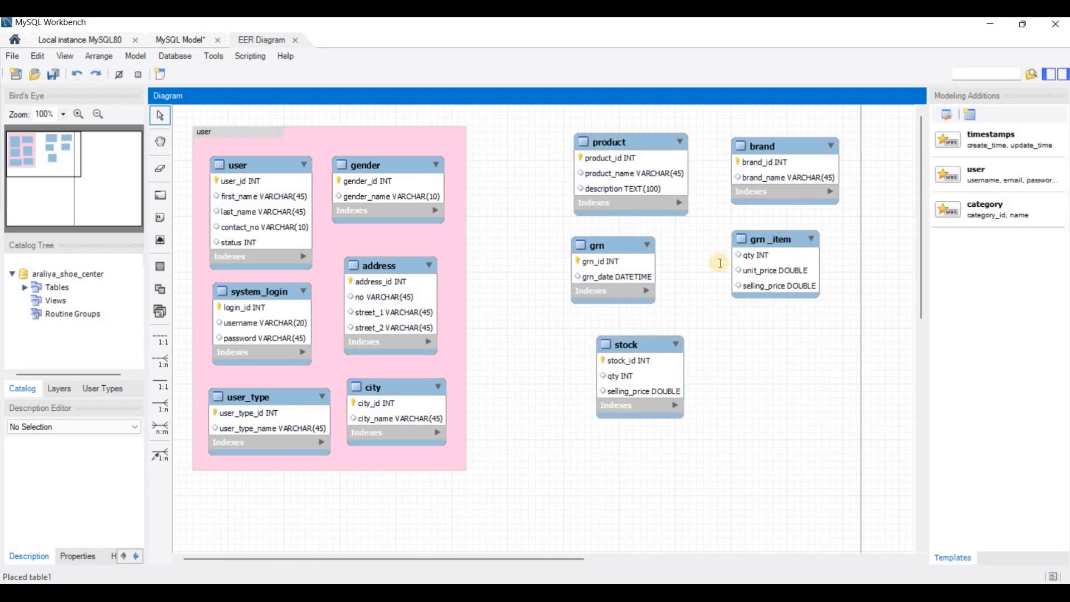
- Following the PDF, place a table named "invoice" below grn _item with invoice_id INT (primary key, auto increment) and date DATETIME
key("alt+Tab")
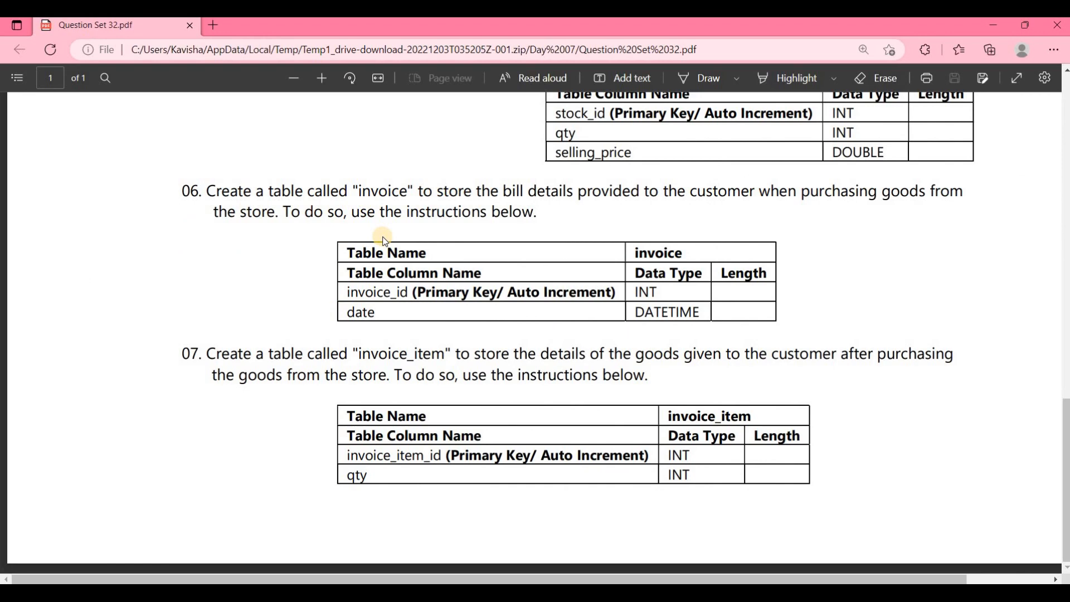
key("alt+Tab")
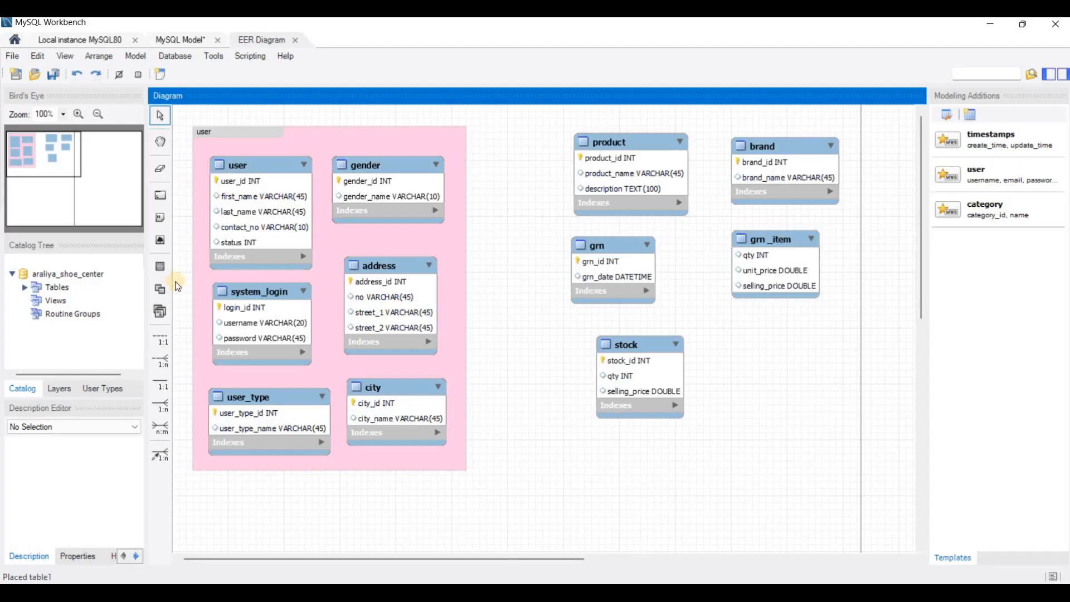
left_click(169, 268)
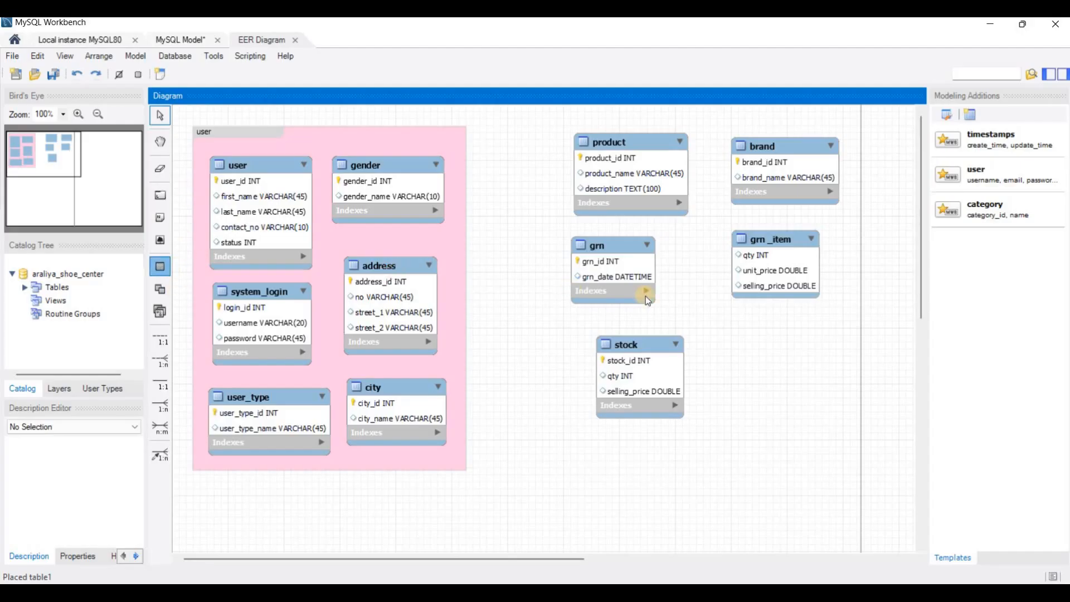
left_click(787, 329)
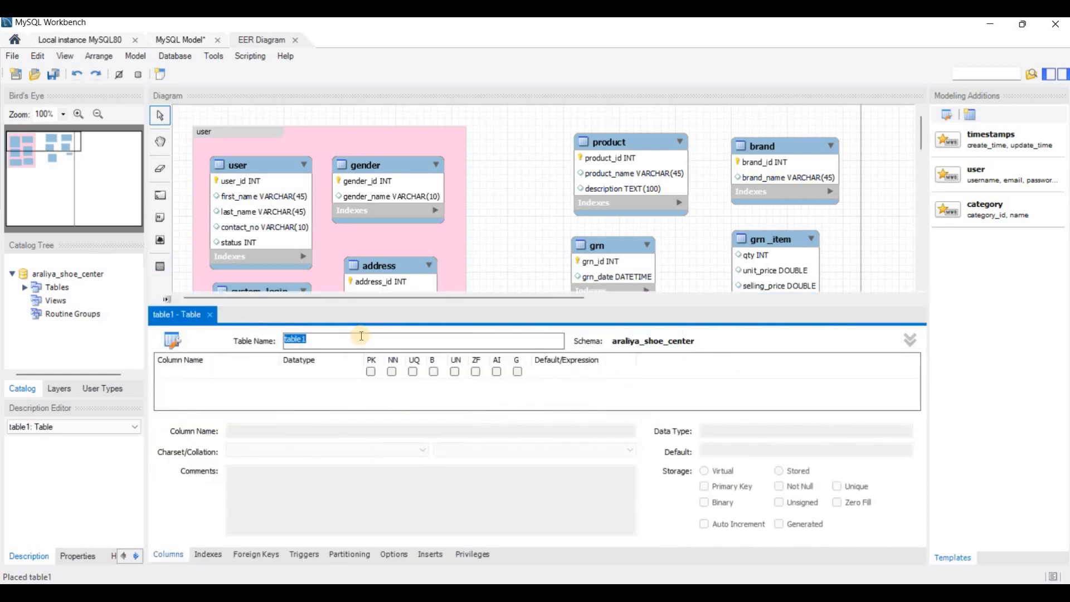
type("invoice")
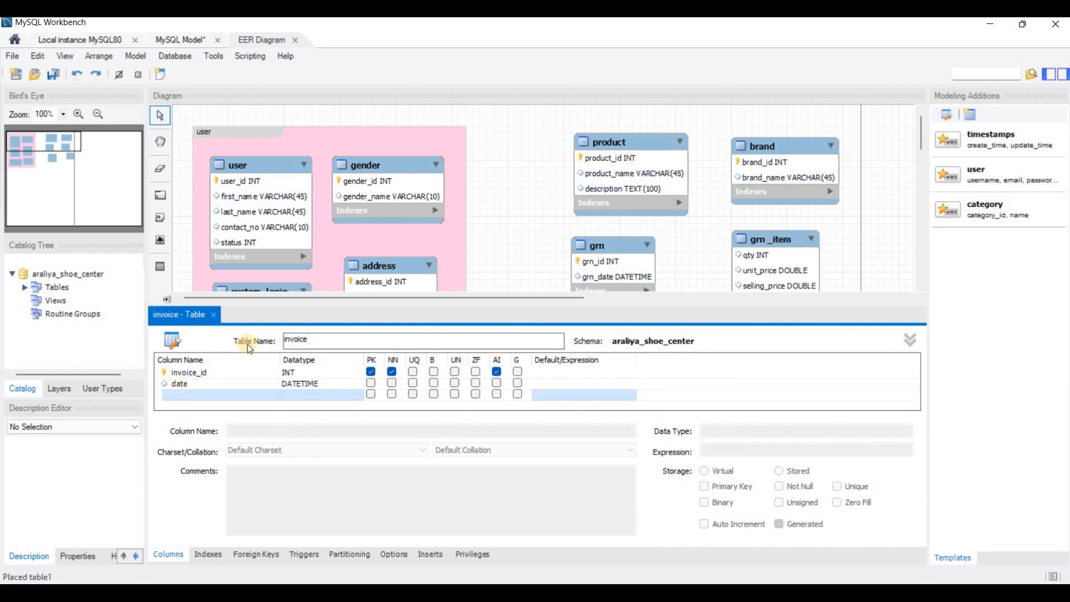
- Close the invoice table editor and move the table left so it lines up beneath grn _item
left_click(215, 315)
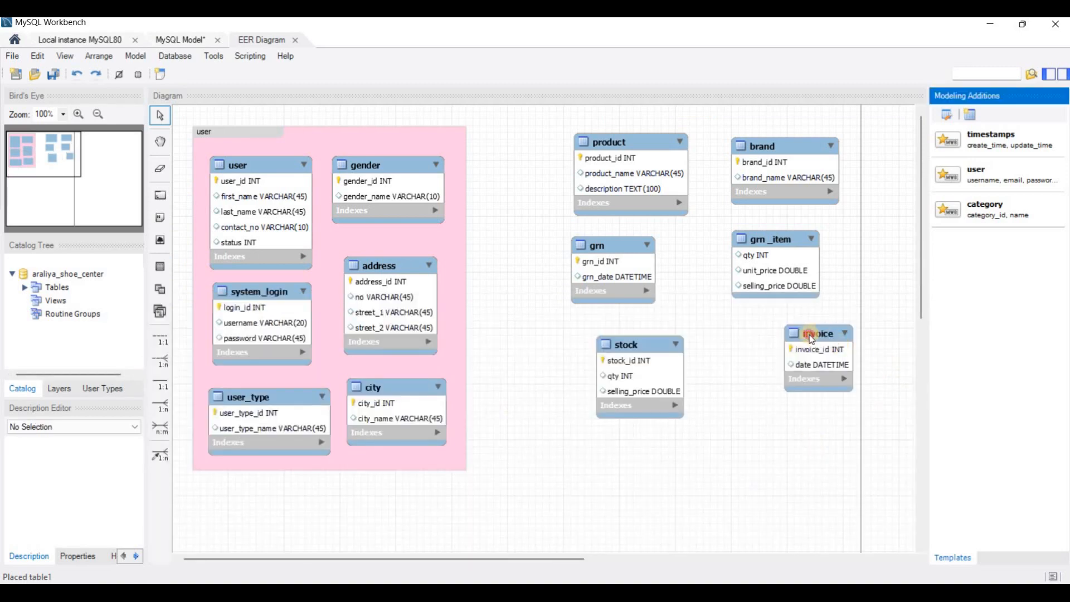
left_click_drag(812, 339, 754, 346)
left_click(580, 425)
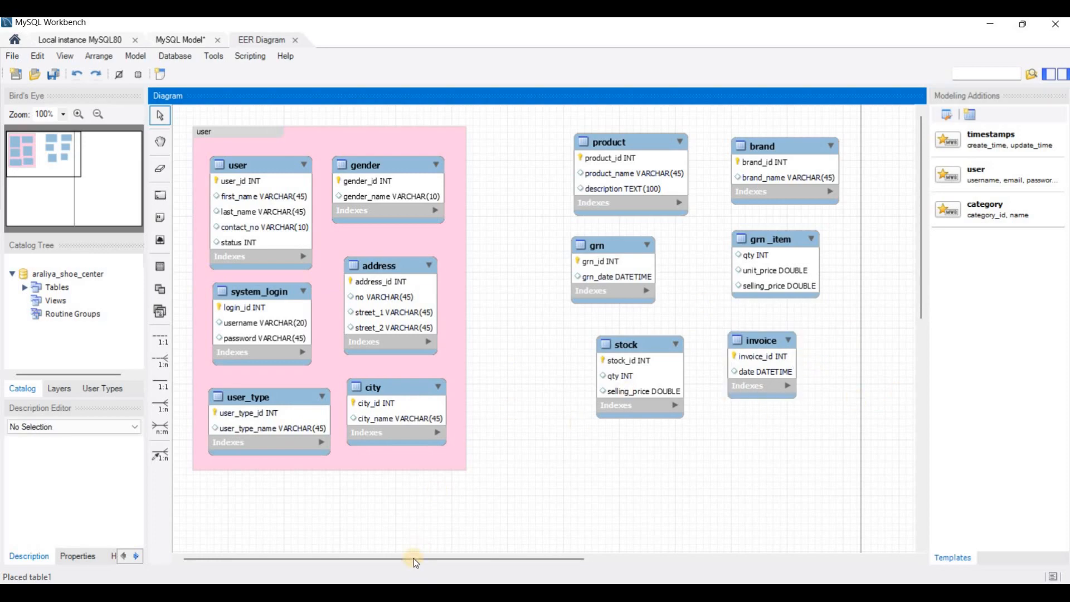
- Read the invoice_item instructions in the PDF and place a new table named "invoice_item" below invoice in the MySQL Workbench diagram
key("alt+Tab")
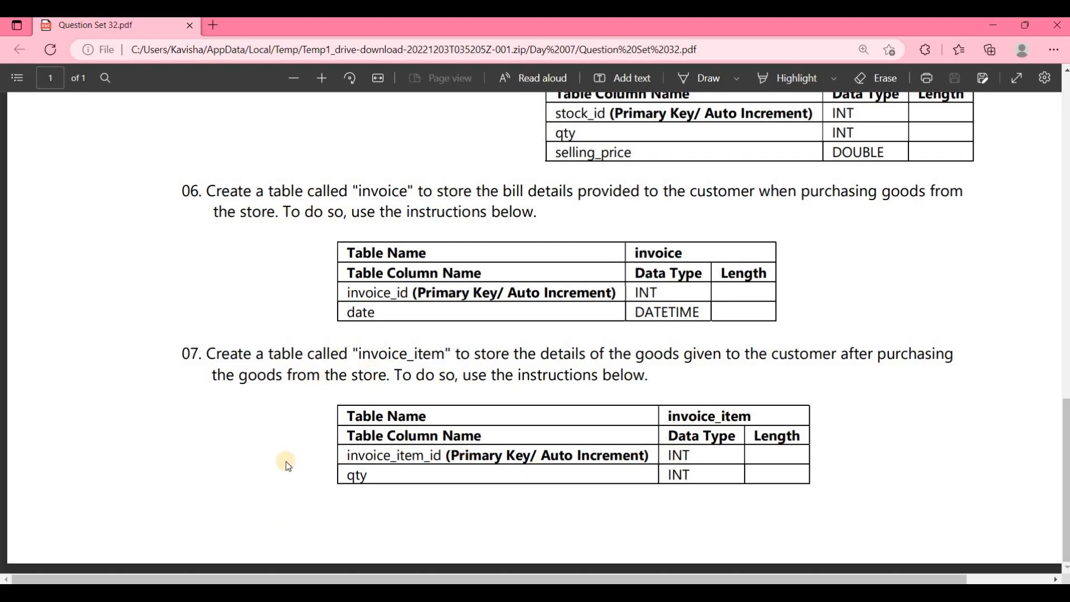
key("alt+Tab")
left_click(160, 267)
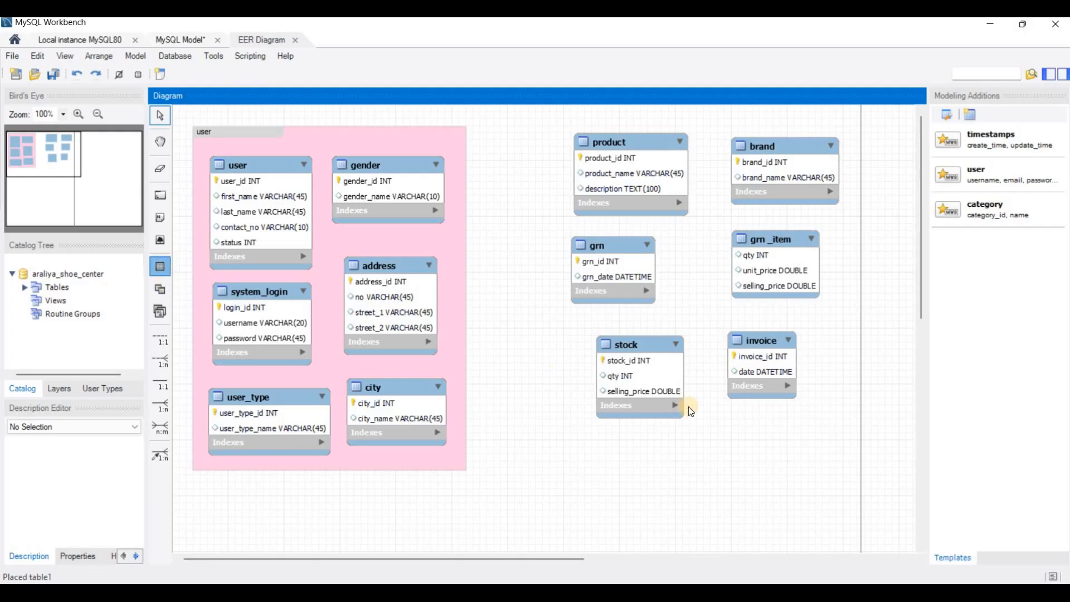
left_click(718, 430)
double_click(748, 450)
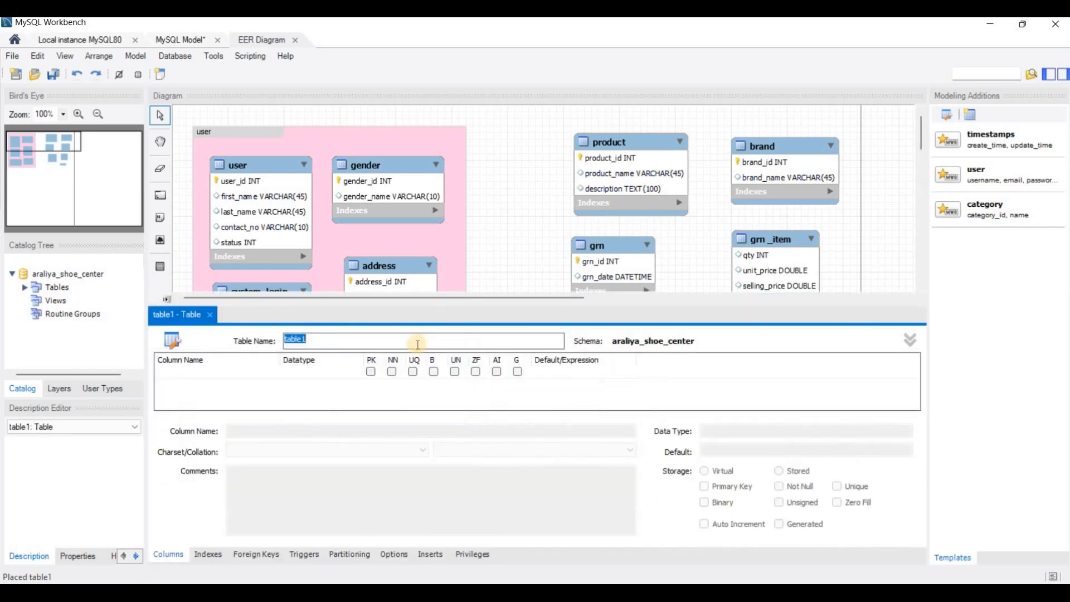
type("invoice_item")
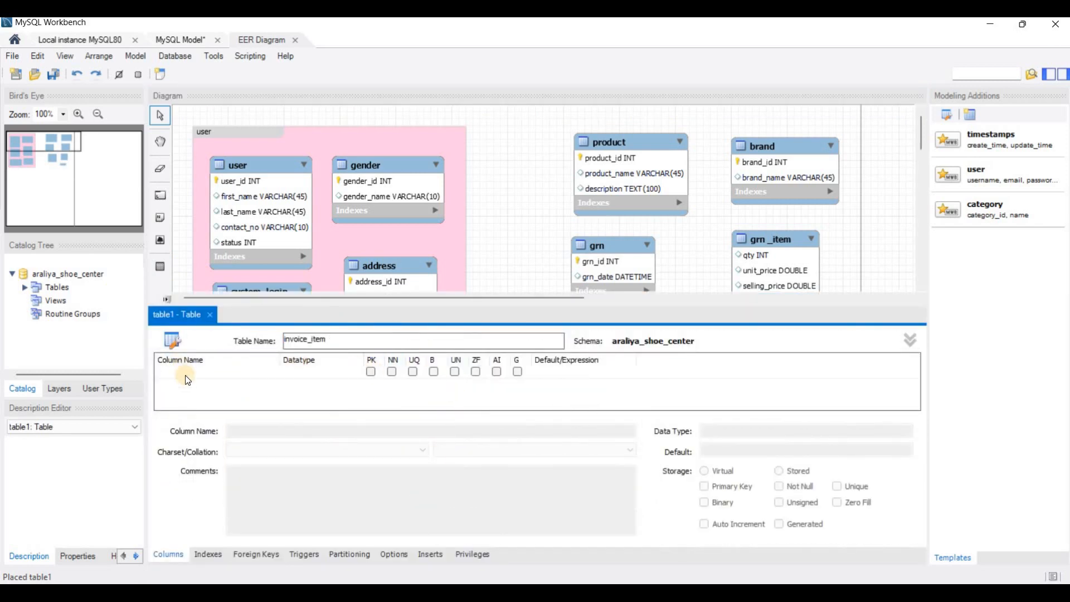
- Check the PDF's column list and add invoice_item_id INT to invoice_item as an auto-increment primary key
key("alt+Tab")
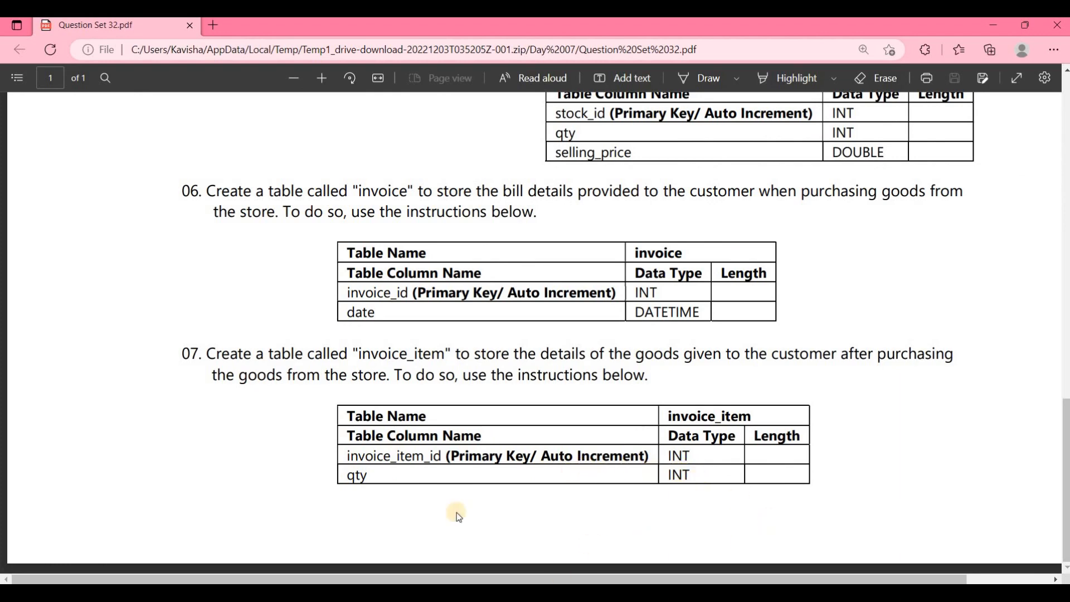
key("alt+Tab")
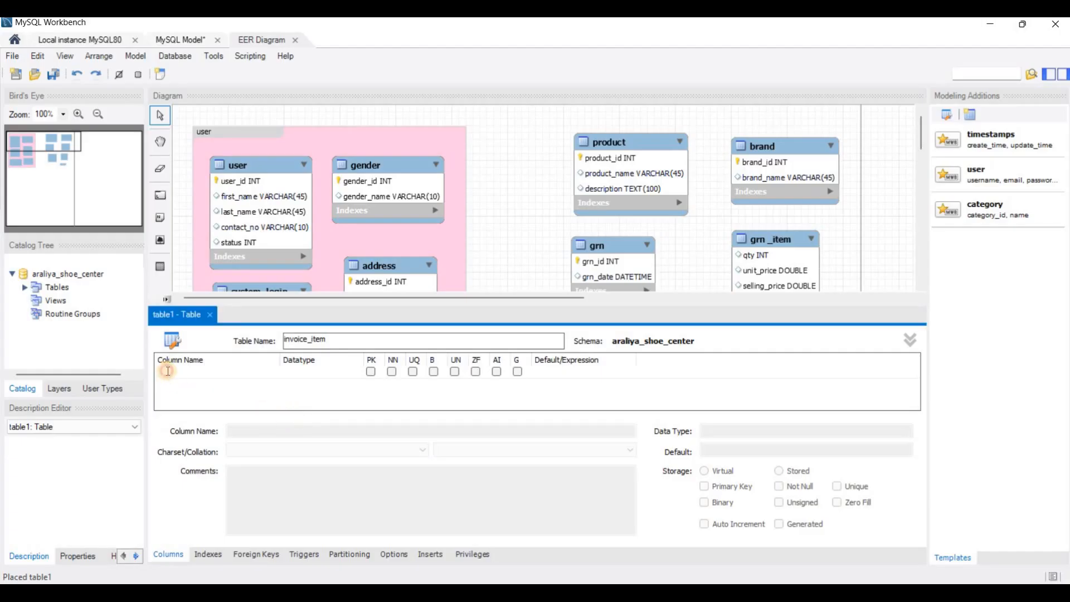
left_click(168, 372)
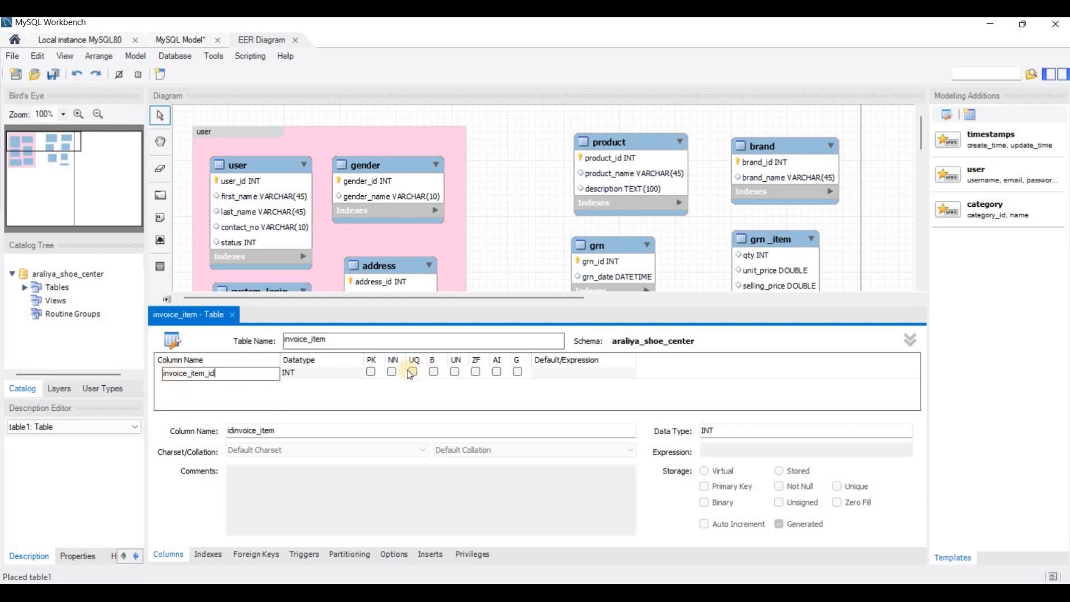
left_click(371, 373)
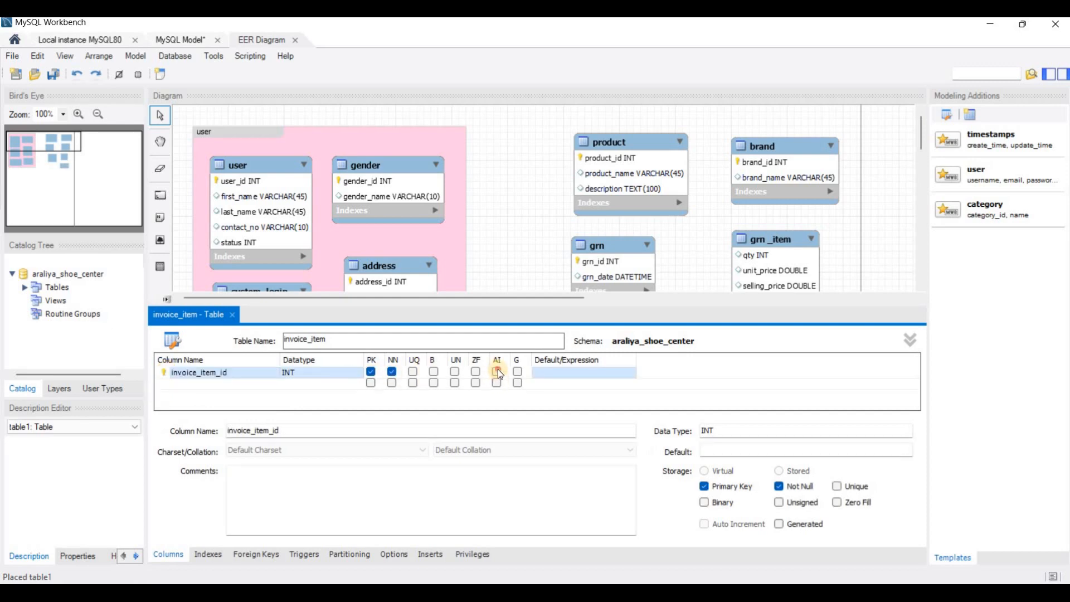
- Check the second invoice_item column in the PDF and add a column named qty to the table in MySQL Workbench
key("alt+Tab")
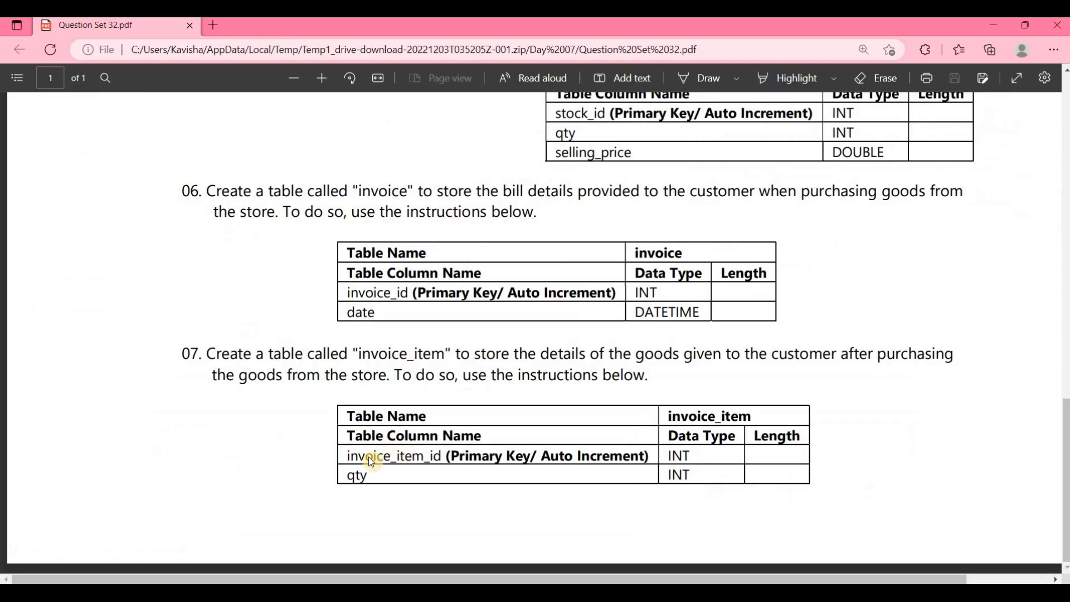
double_click(358, 476)
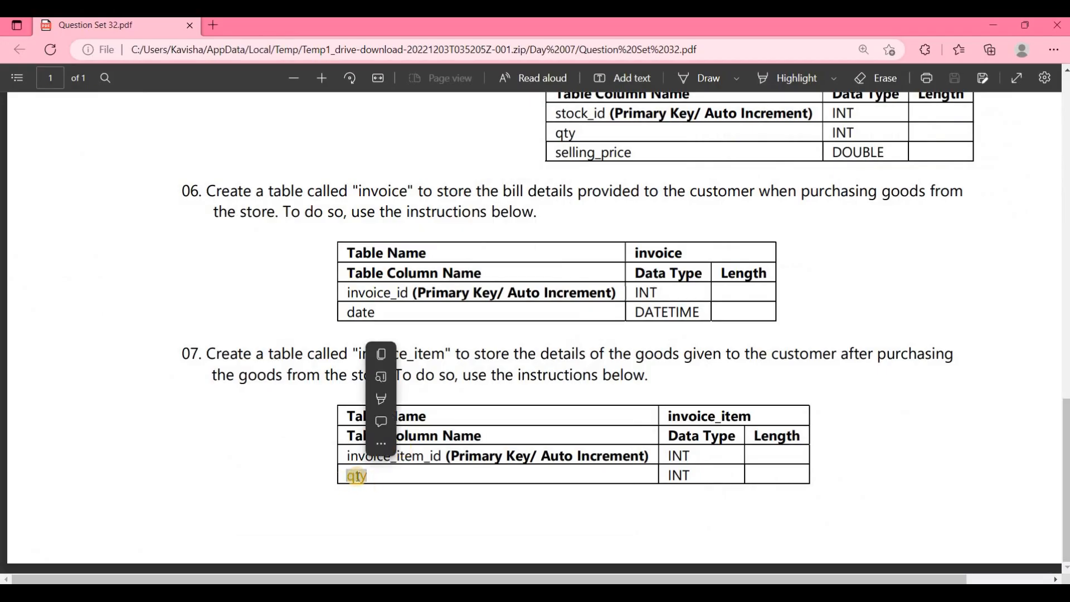
left_click(391, 475)
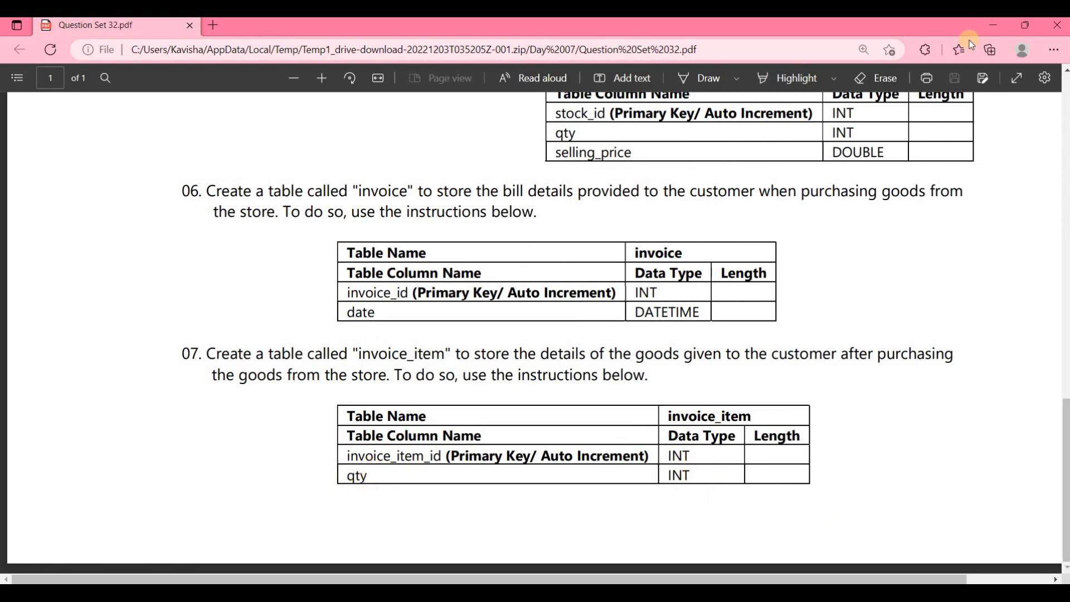
left_click(994, 26)
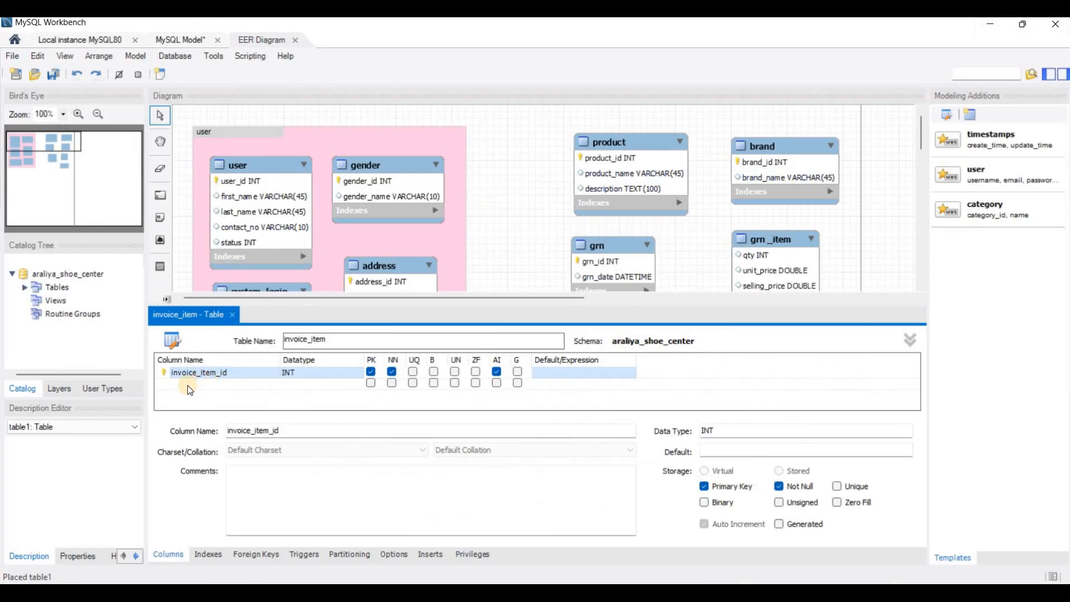
double_click(188, 385)
type("qty")
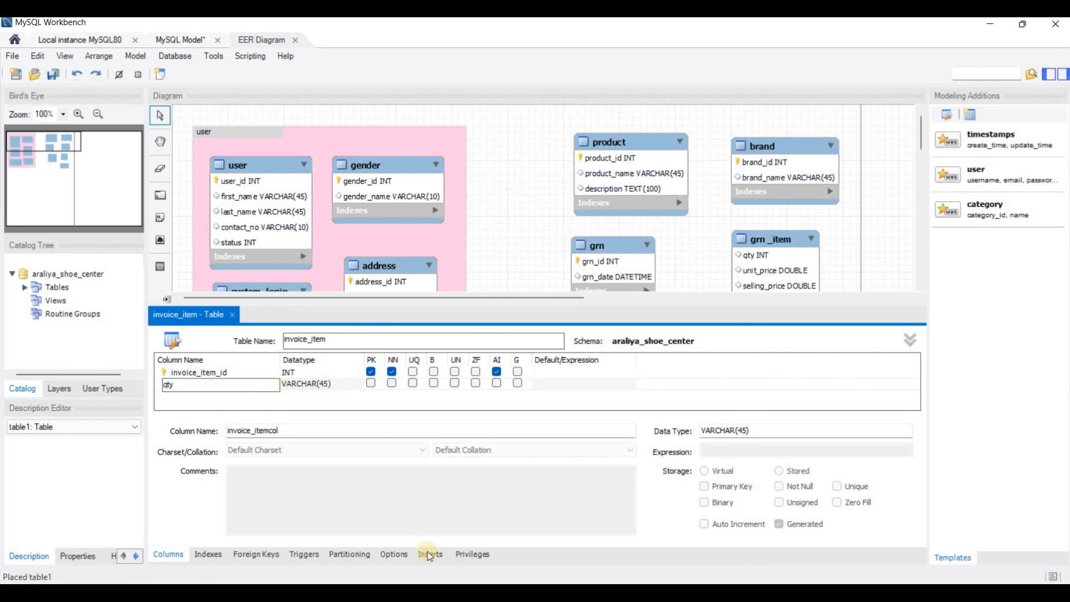
- Check qty's data type in the PDF, set the column to INT and close the invoice_item table editor
left_click(427, 592)
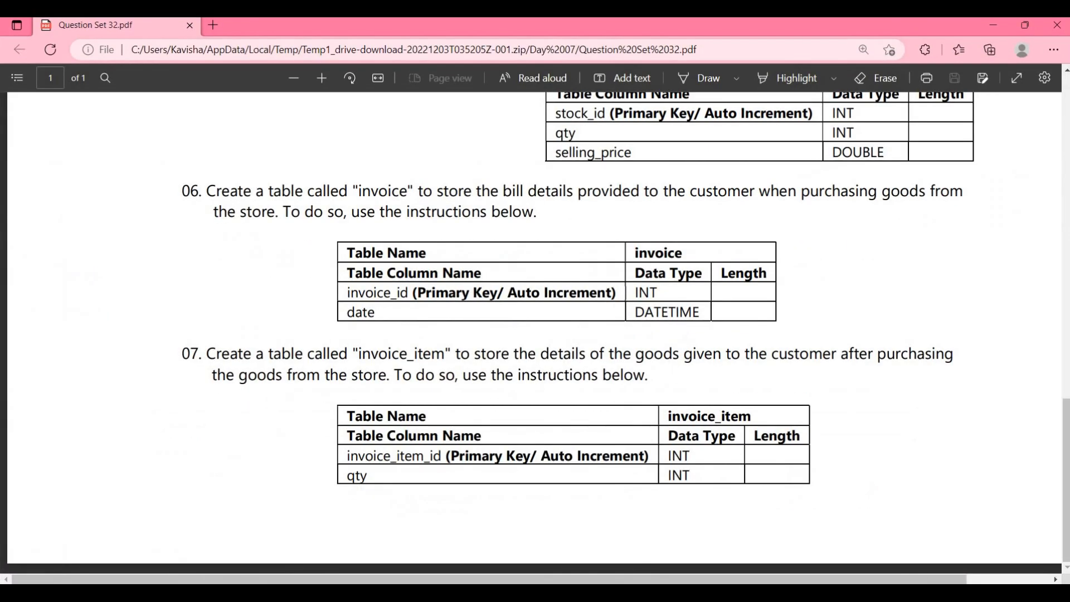
key("alt+Tab")
left_click(355, 384)
left_click(357, 384)
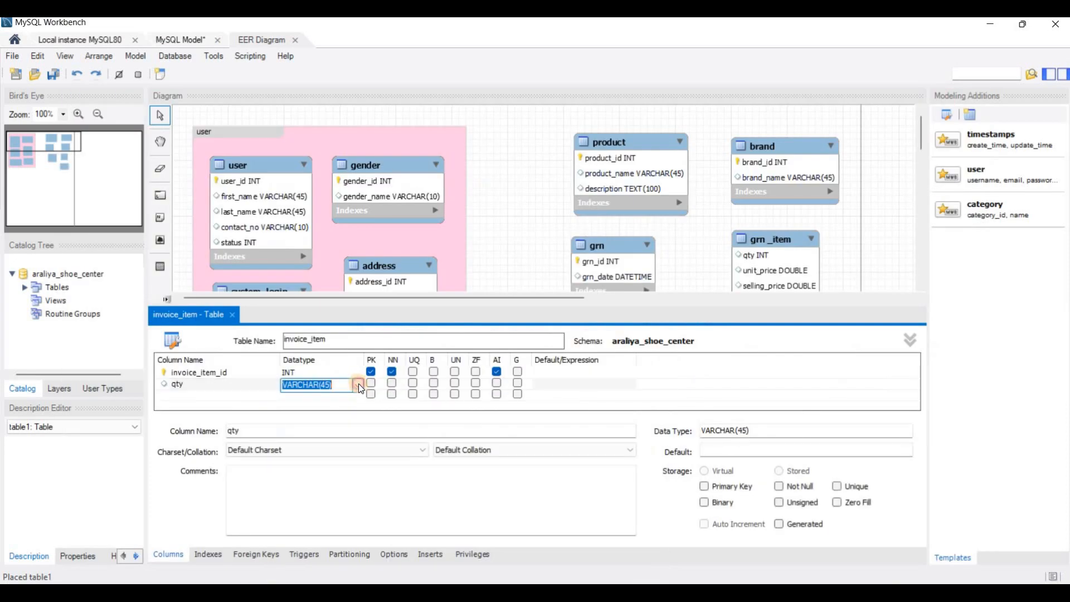
left_click(358, 384)
left_click(291, 69)
left_click(524, 260)
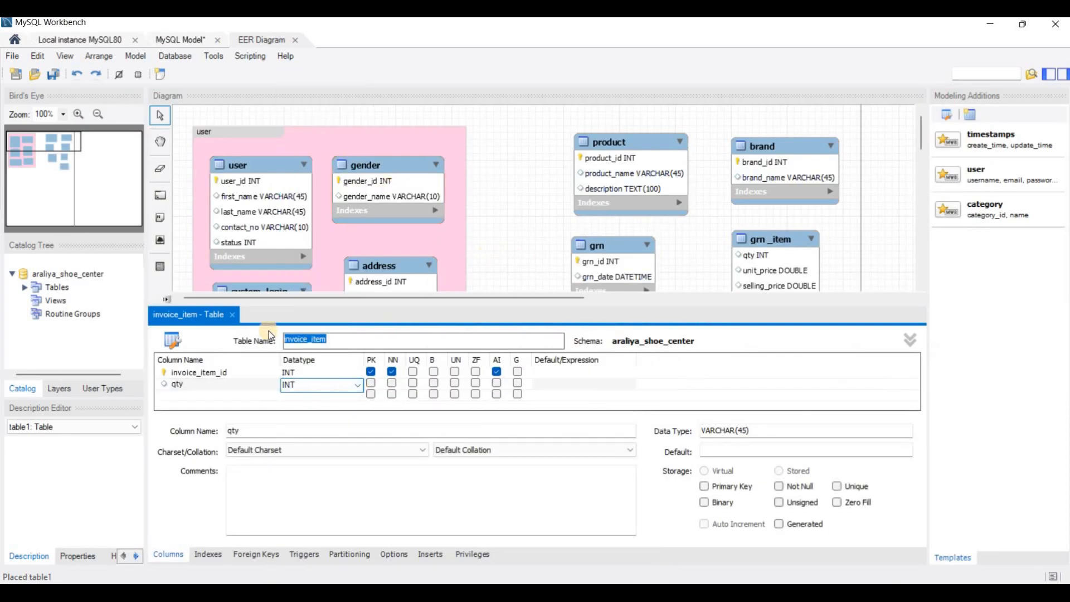
left_click(234, 316)
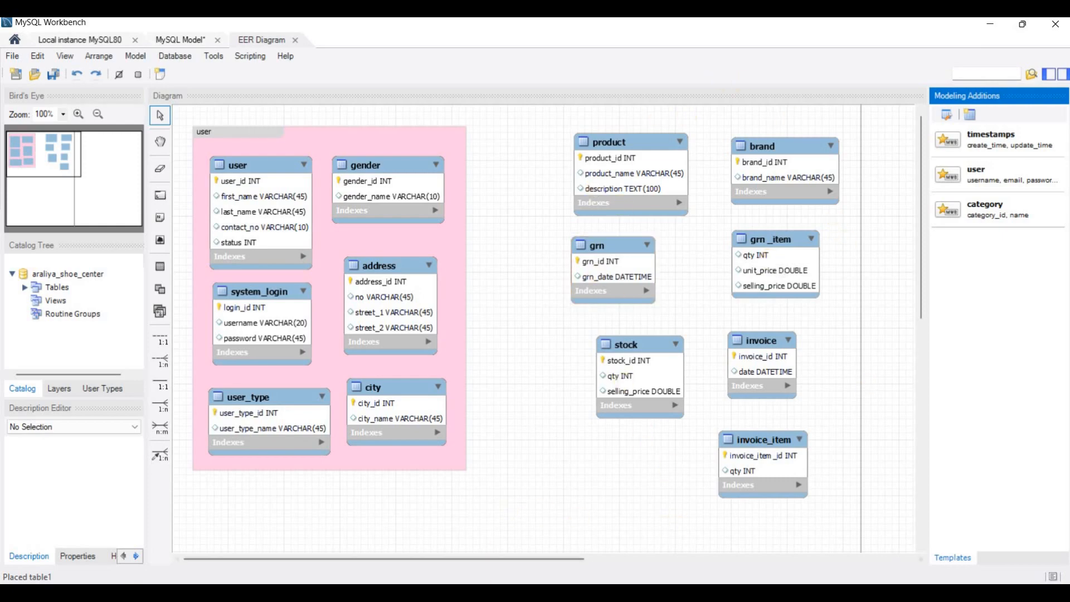
- Switch to the Question Set 32 PDF and review the instructions again from the introduction and the product table
key("alt+Tab")
scroll(492, 374, "up", 5)
scroll(492, 374, "up", 10)
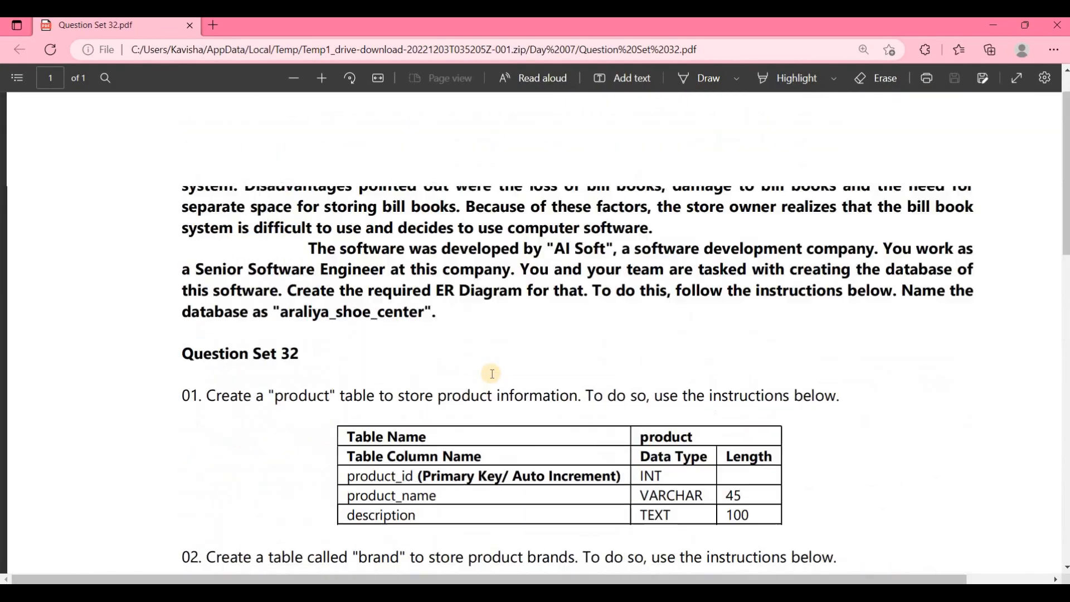